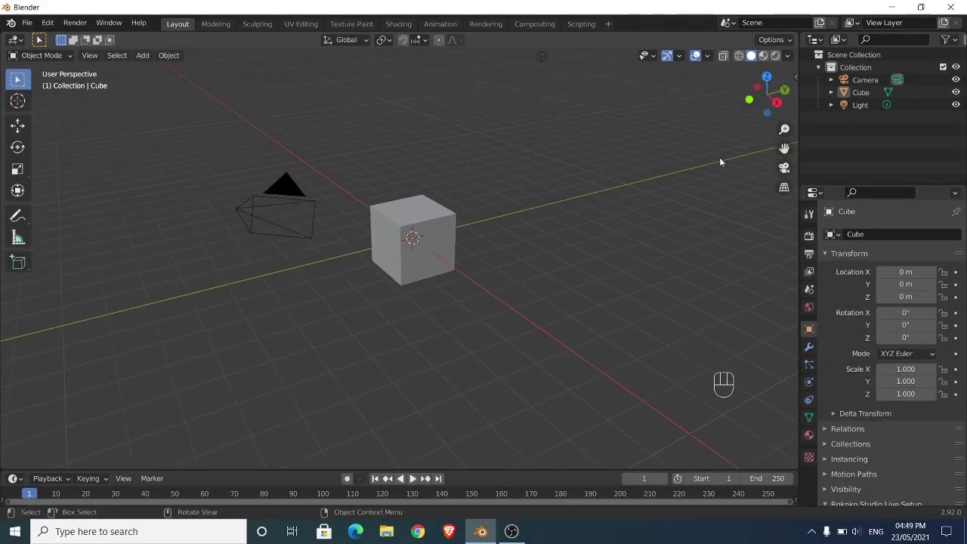
- Delete the default cube from the scene
middle_drag(720, 161, 466, 242)
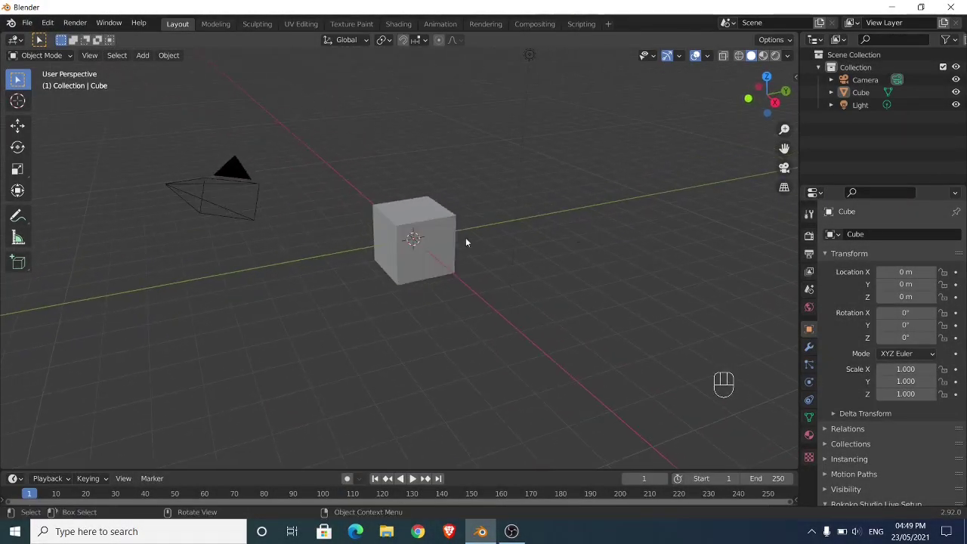
click(446, 221)
key(x)
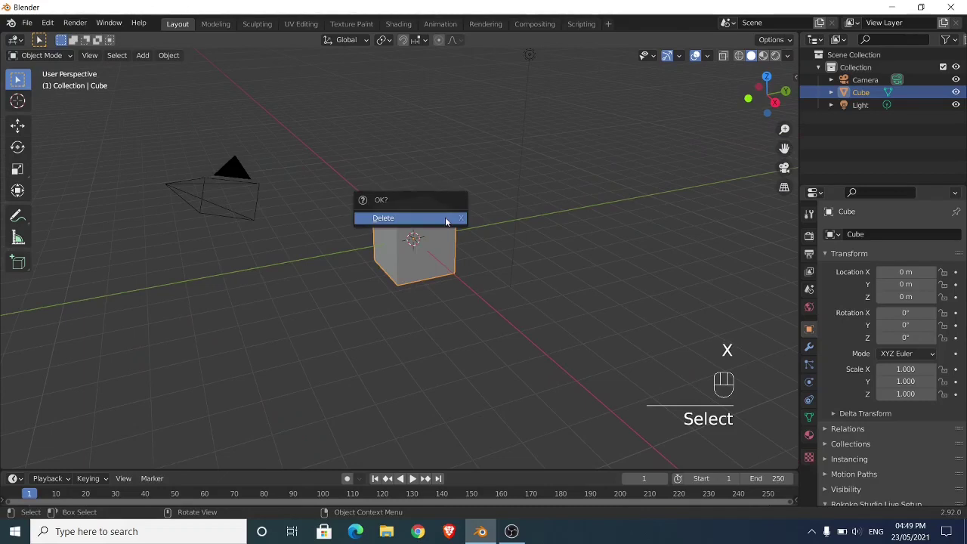
click(446, 221)
- Add a plane mesh at the origin and scale it by a factor of 5
key(shift+a)
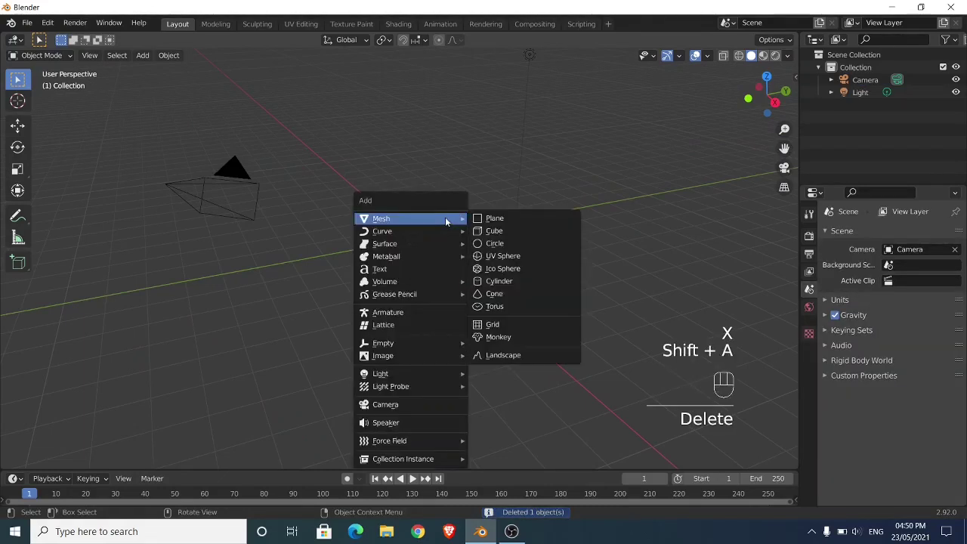
click(479, 218)
key(s)
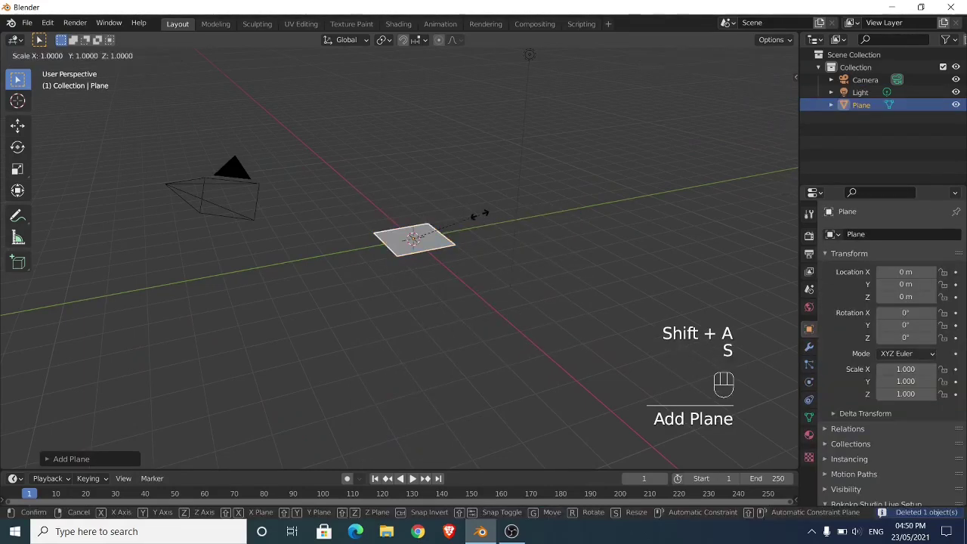
key(5)
click(479, 214)
- Subdivide the plane's mesh in Edit Mode with 30 cuts
middle_drag(479, 214, 466, 254)
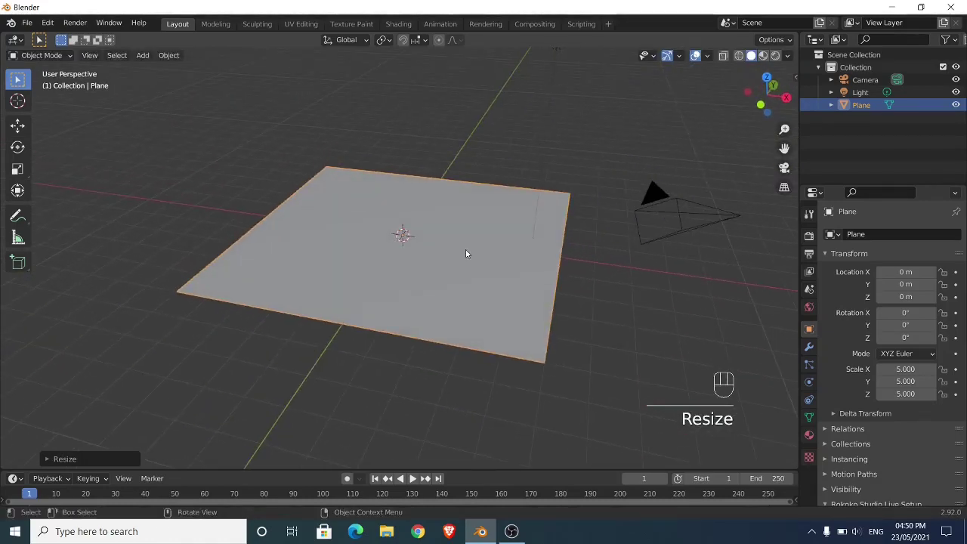
key(Tab)
right_click(437, 230)
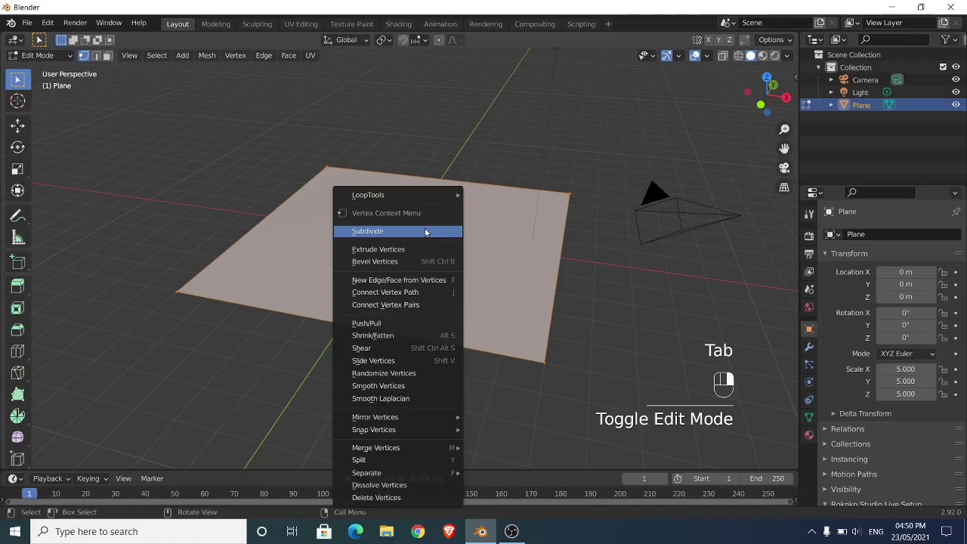
click(423, 228)
click(62, 459)
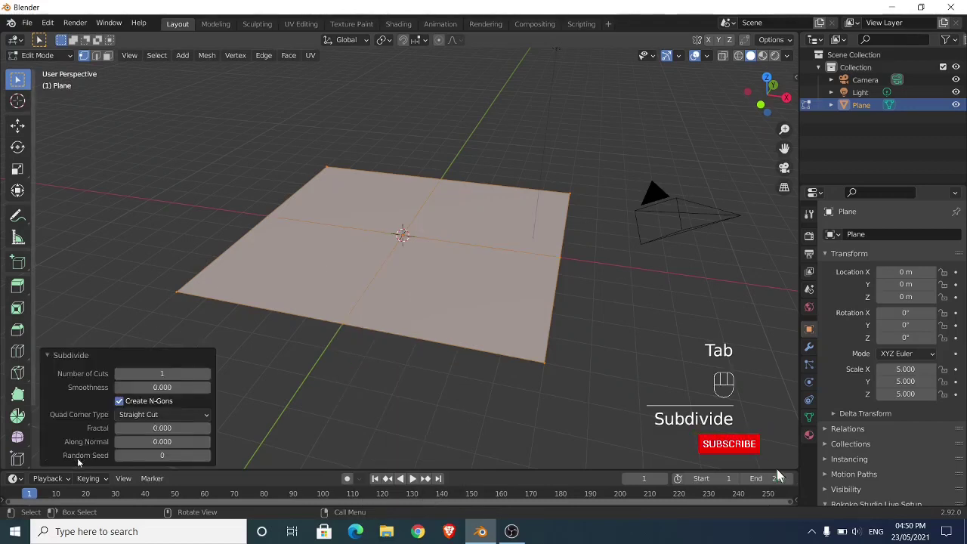
double_click(150, 373)
text(30)
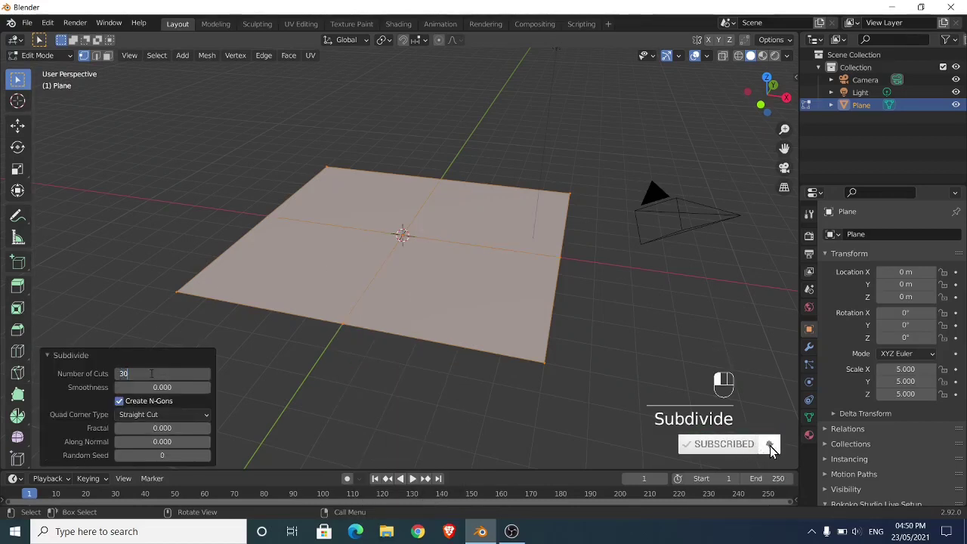
key(Return)
- Subdivide the plane's mesh again with a single cut and return to Object Mode
right_click(379, 244)
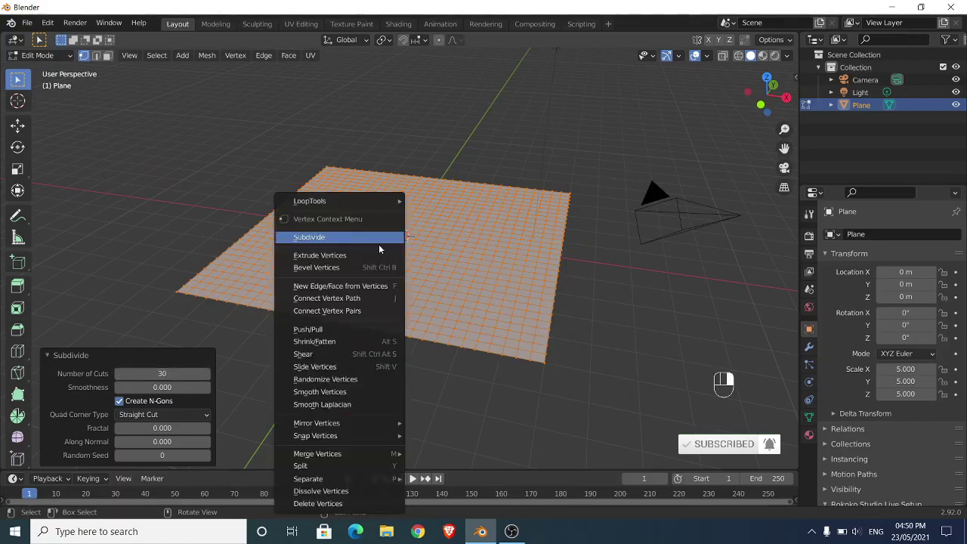
click(331, 237)
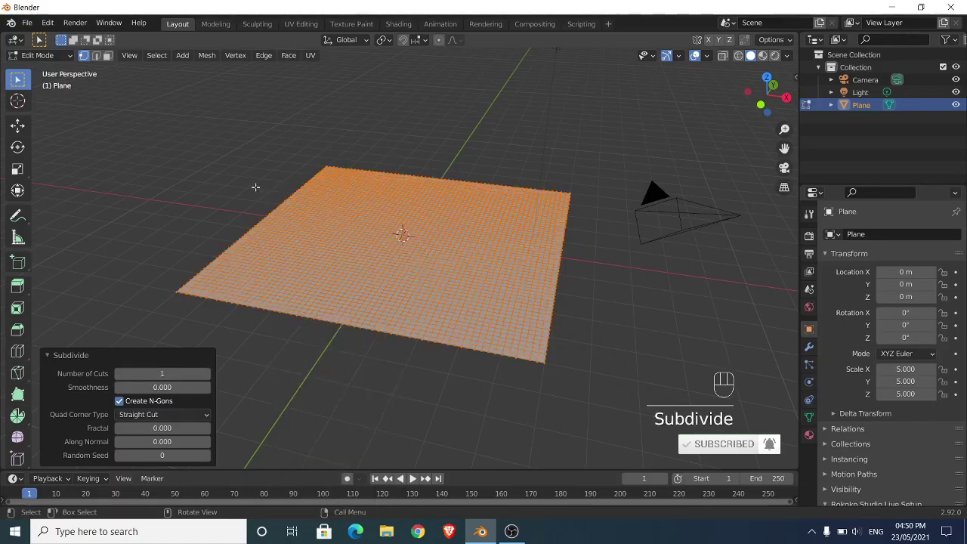
key(Tab)
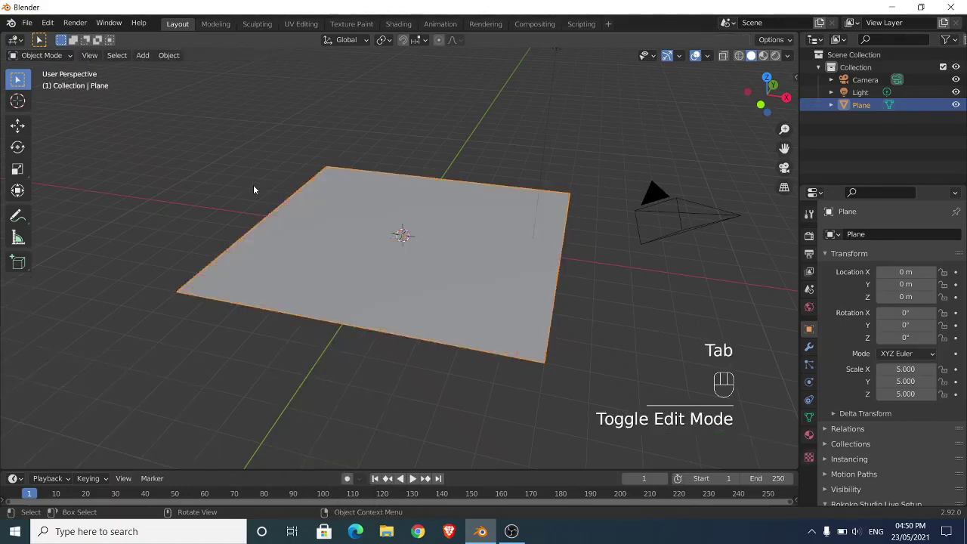
- Switch to the Shading workspace and merge the file browser area into the 3D viewport
click(399, 24)
right_click(148, 186)
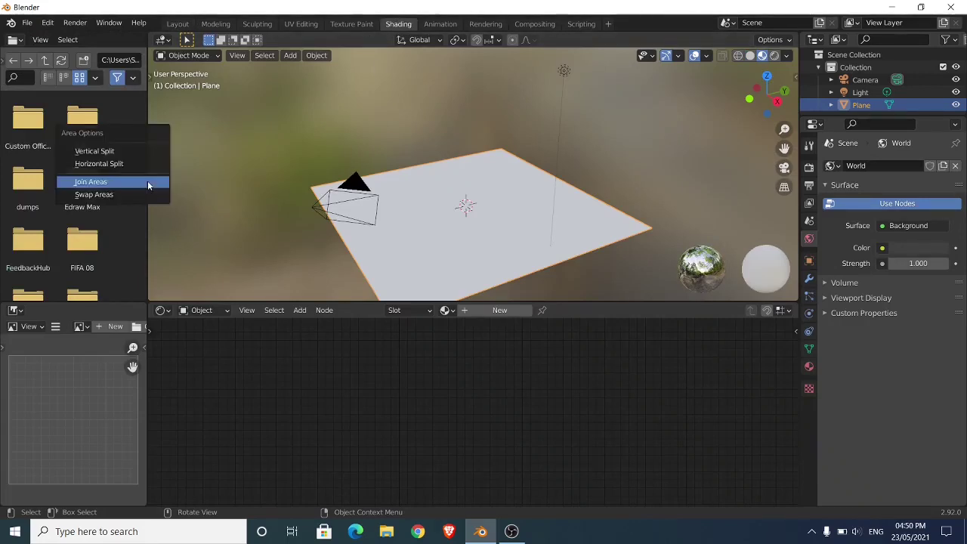
click(146, 186)
click(133, 207)
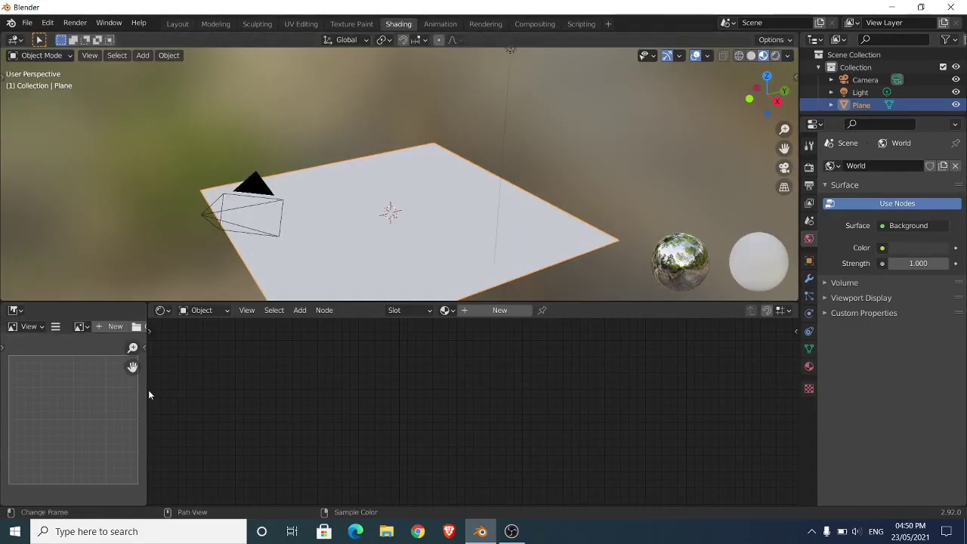
- Merge the image editor area into the shader editor and make the shader editor taller
right_click(146, 392)
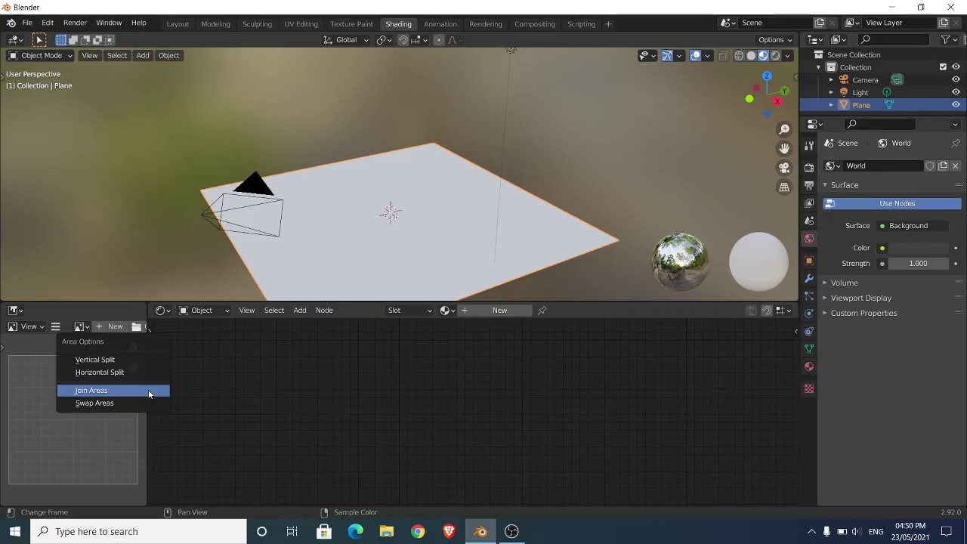
click(142, 390)
click(130, 392)
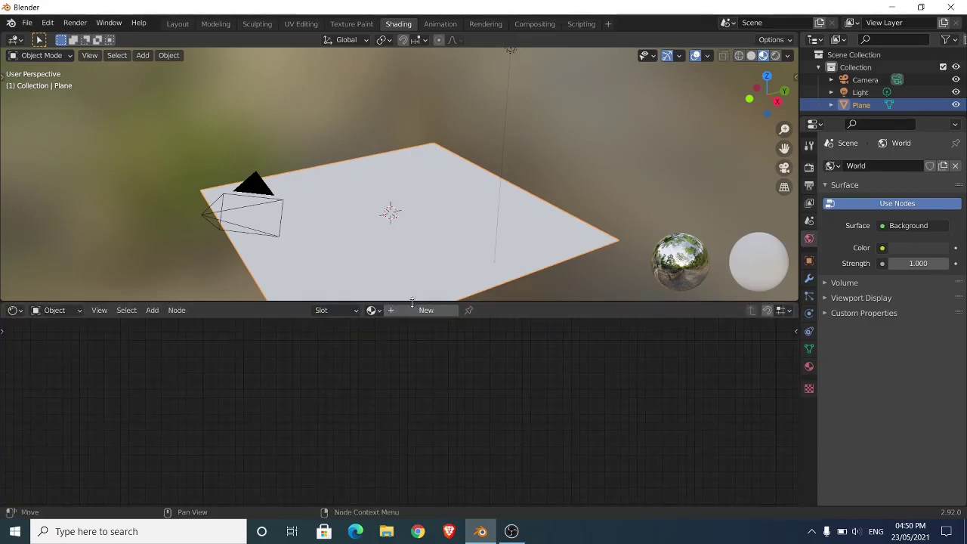
drag(410, 311, 395, 146)
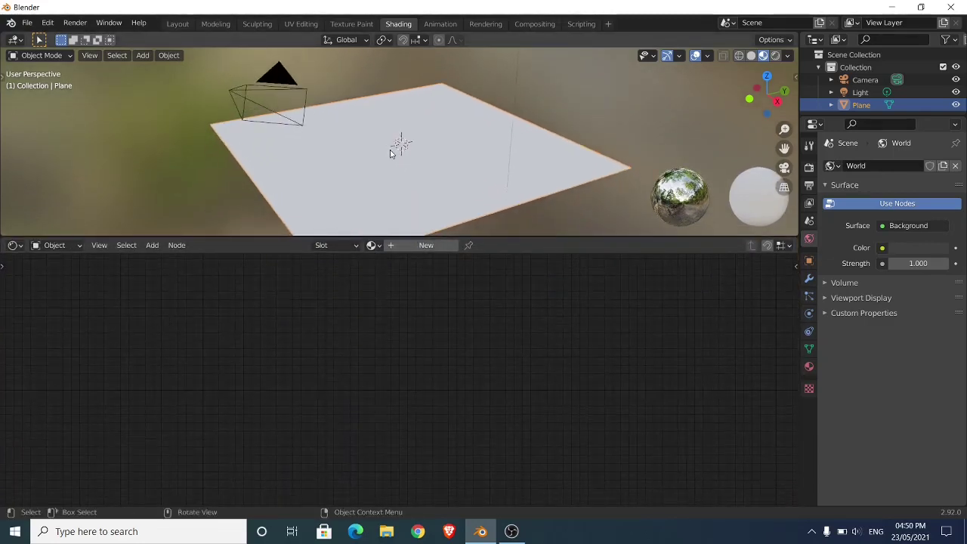
- Set the viewport to Rendered shading and create a new material for the plane
click(775, 59)
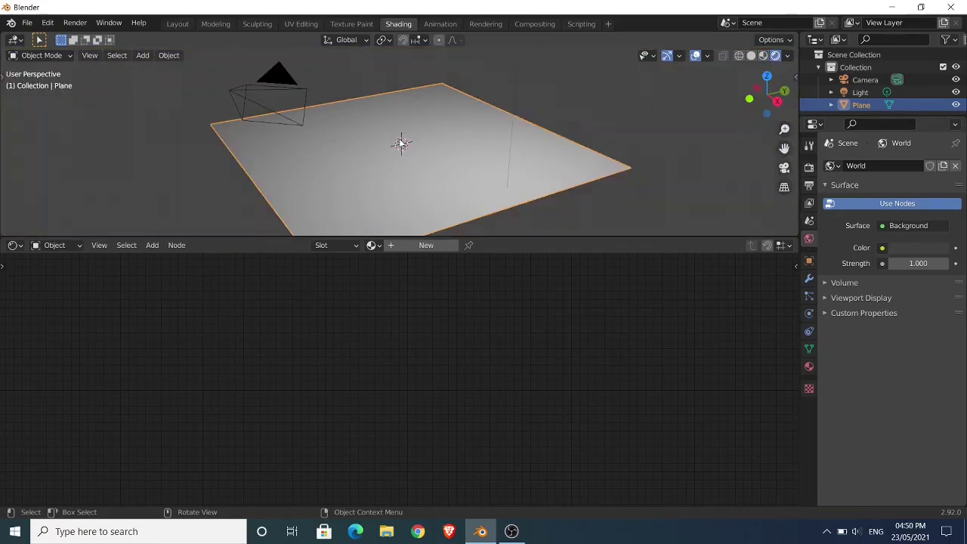
mouse_move(399, 144)
middle_down()
mouse_move(459, 151)
mouse_move(436, 138)
mouse_move(491, 136)
mouse_move(421, 211)
middle_up()
click(409, 246)
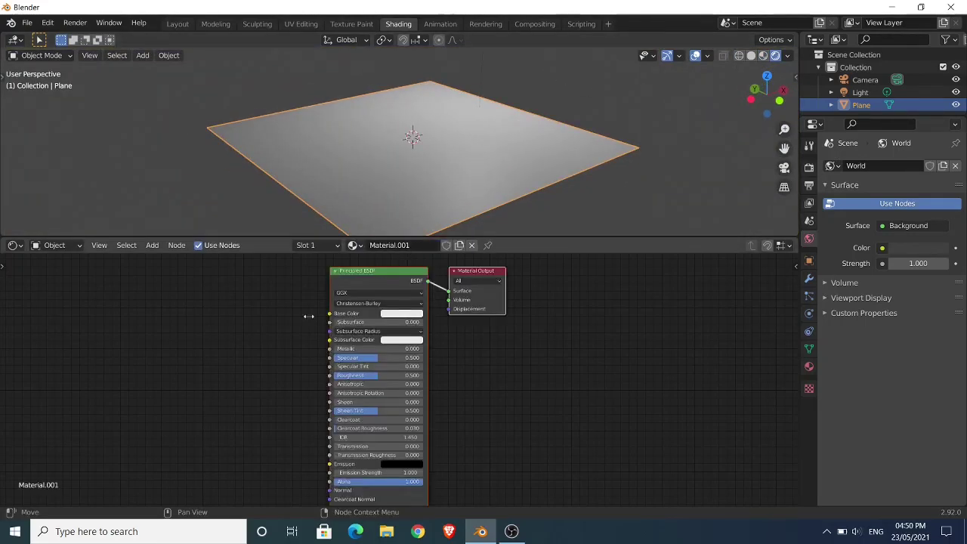
- Add an Image Texture node beside the Principled BSDF and place a duplicate of it below
middle_drag(212, 365, 292, 363)
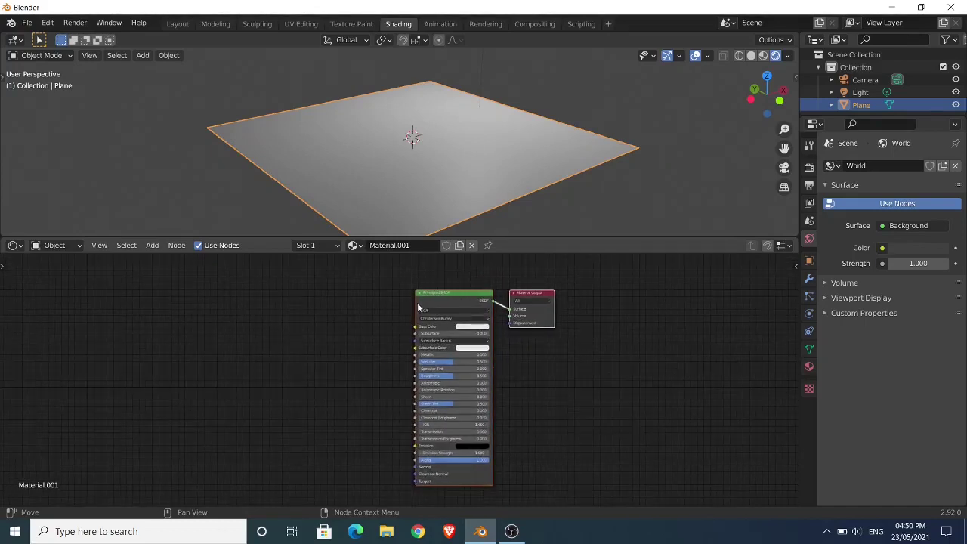
key(shift+a)
click(287, 355)
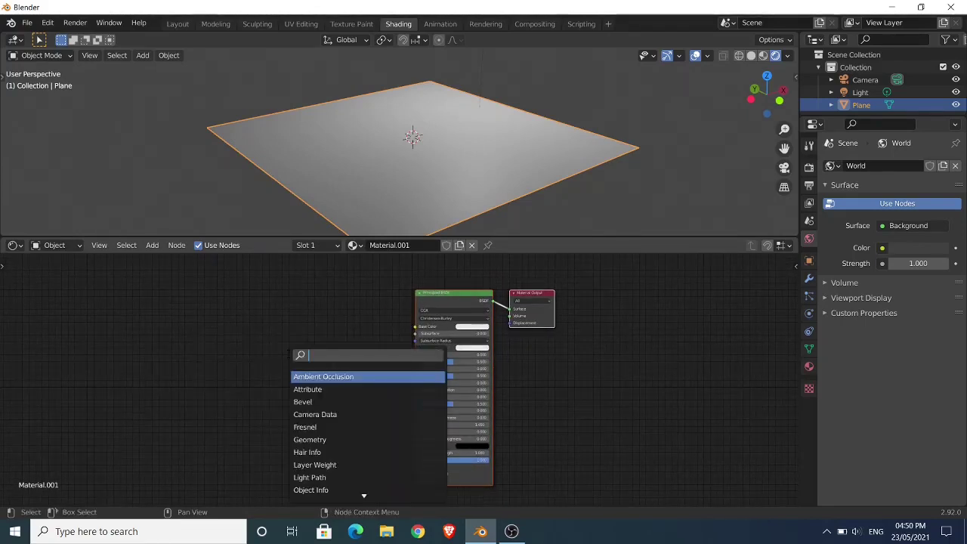
text(imag)
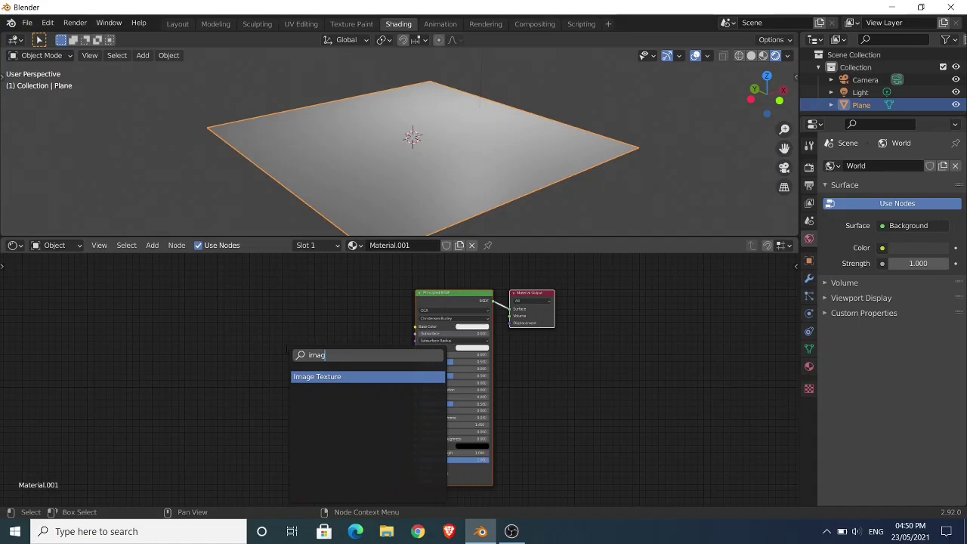
text(e)
key(Return)
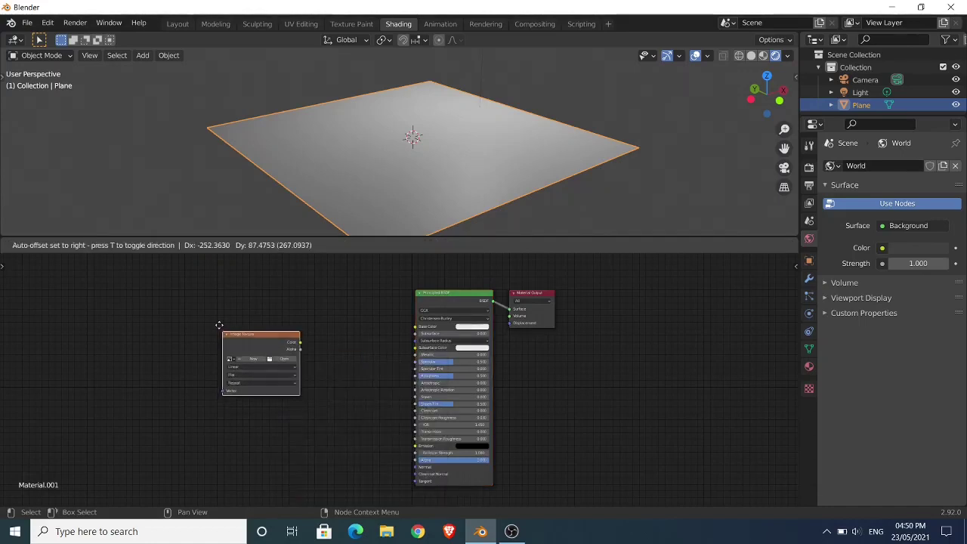
click(188, 334)
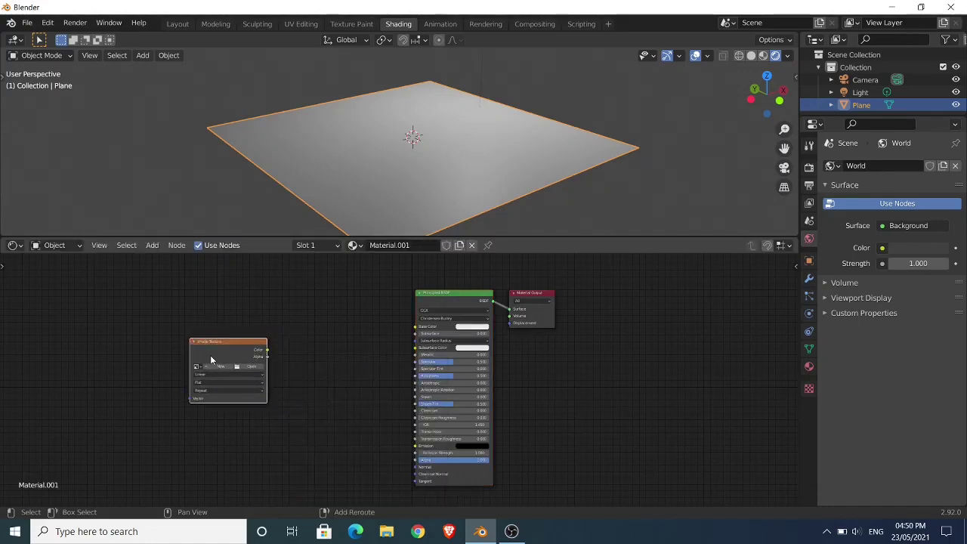
key(shift+d)
click(217, 446)
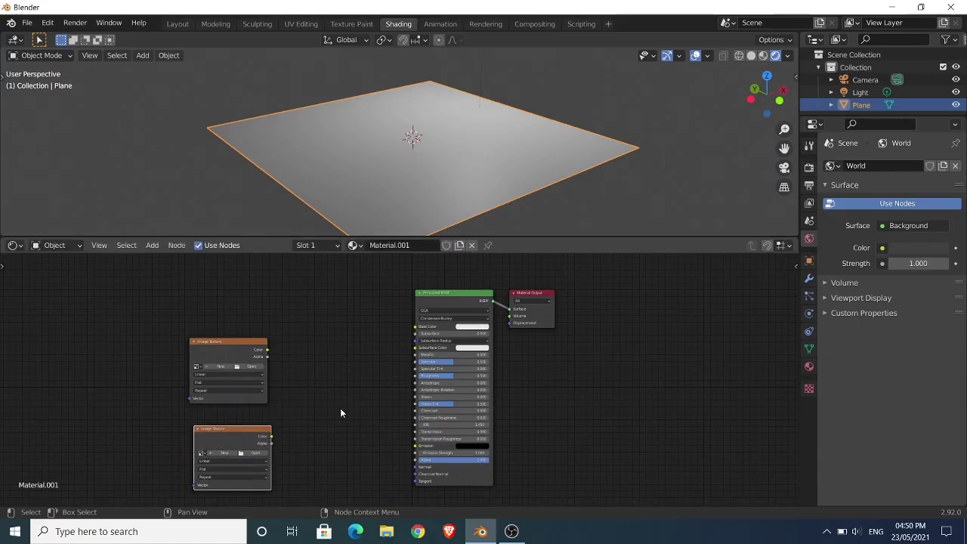
- Load dirt_aerial_02_diff_2k.jpg from the dirt folder into the upper Image Texture node
middle_drag(339, 408, 342, 376)
scroll(264, 341, up, 2)
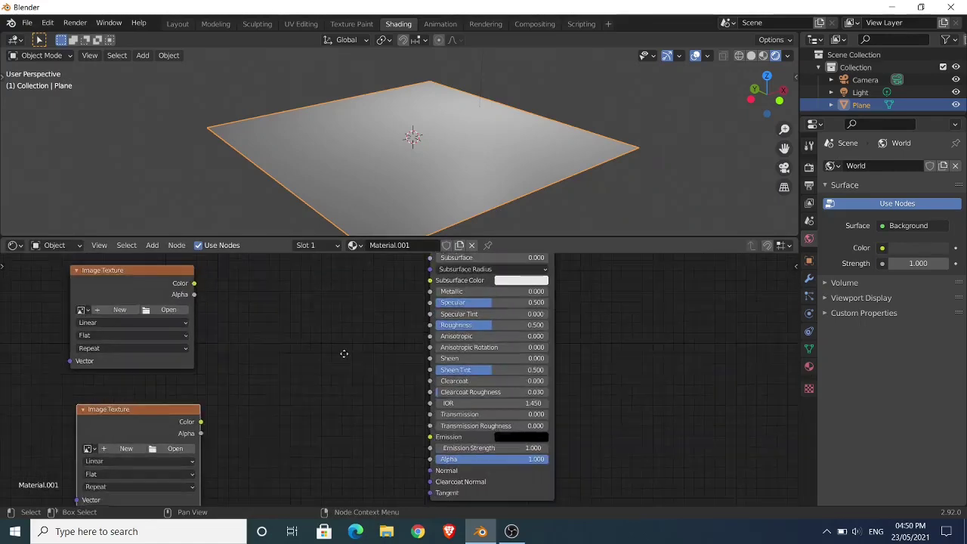
middle_drag(208, 346, 373, 347)
click(347, 329)
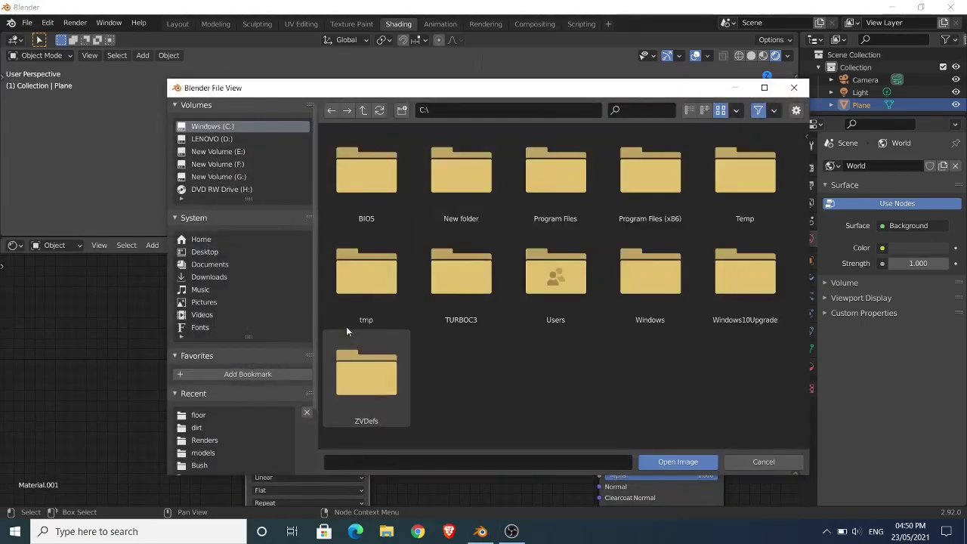
click(198, 429)
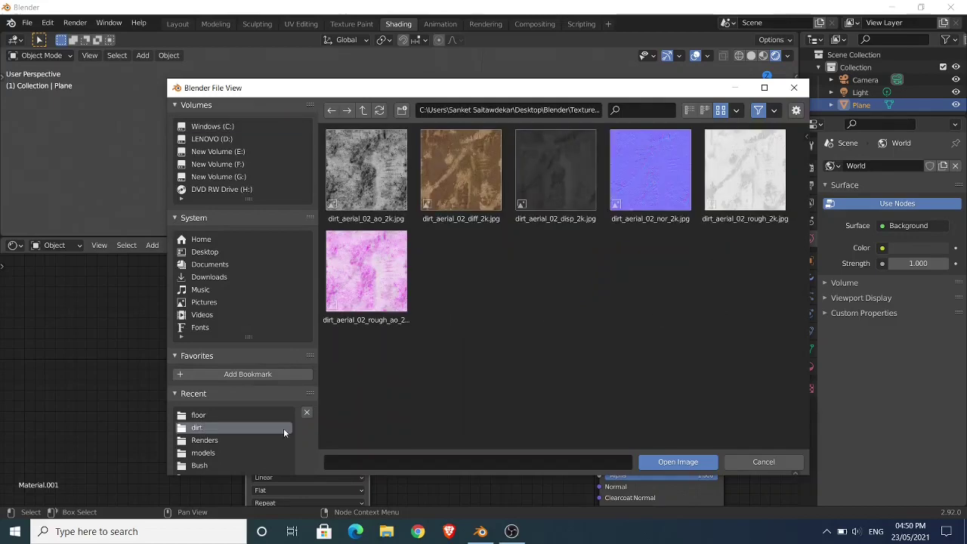
click(471, 195)
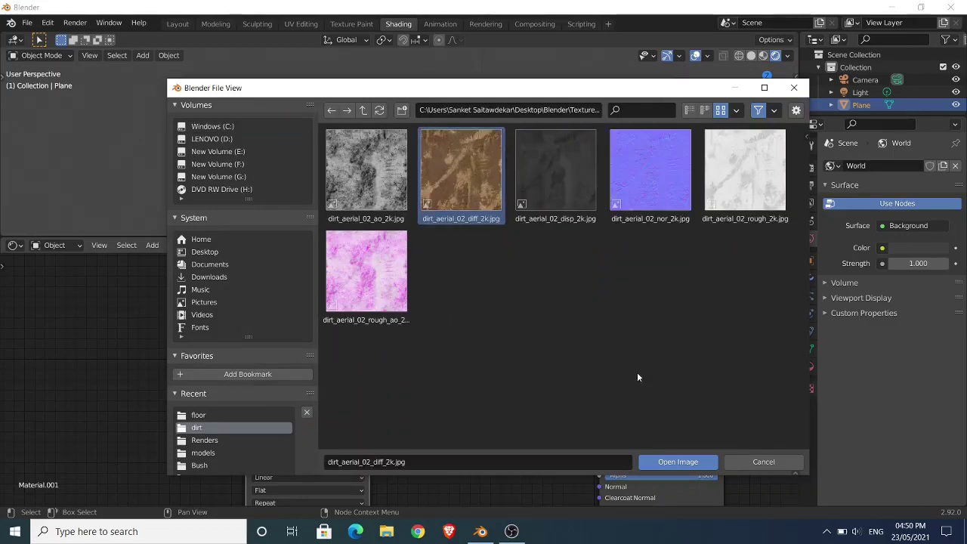
click(655, 463)
- Load cobblestone_floor_04_diff_2k.jpg from the floor folder into the lower Image Texture node
middle_drag(499, 401, 488, 352)
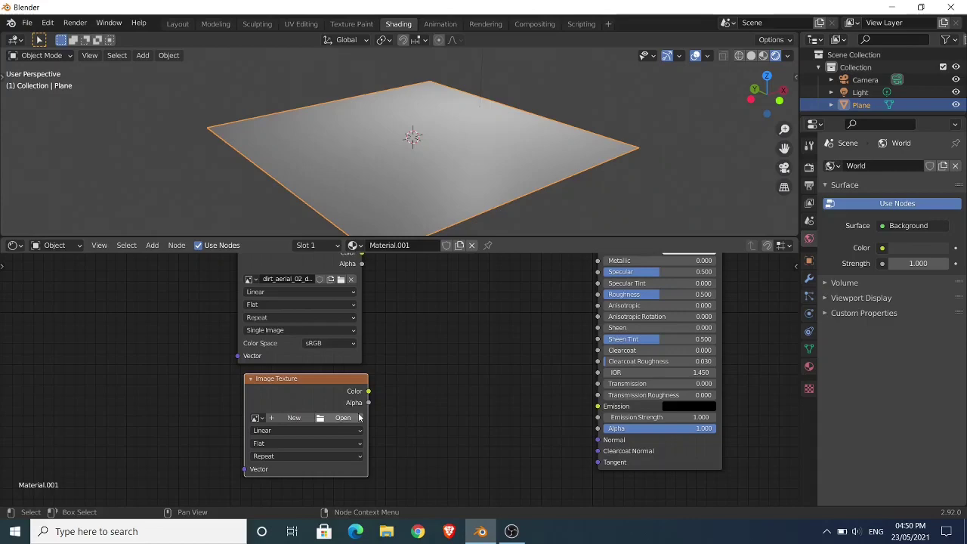
click(344, 418)
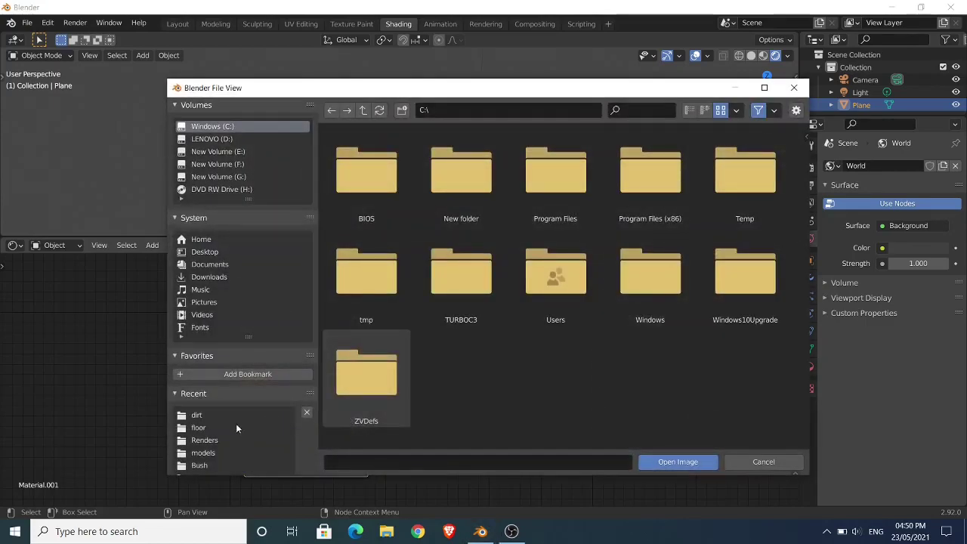
click(199, 428)
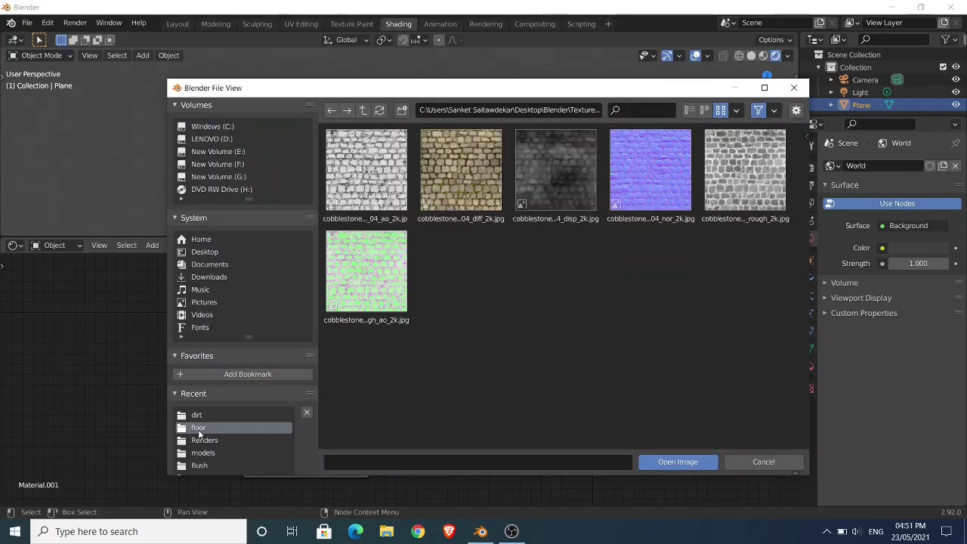
click(479, 189)
click(677, 461)
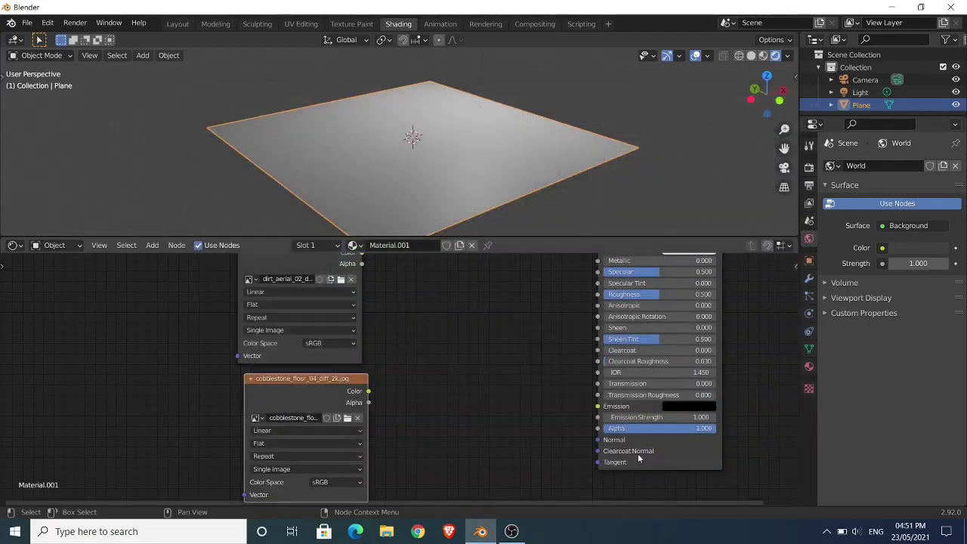
- Add a MixRGB node beside the image textures and link the dirt Color to Color1 and the cobblestone Color to Color2
scroll(461, 367, up, 3)
scroll(398, 362, down, 1)
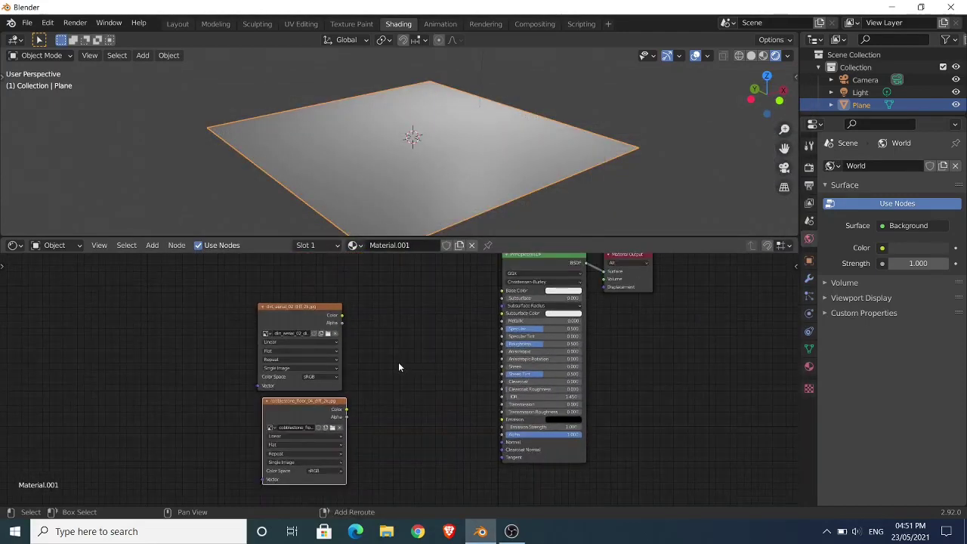
key(shift+a)
click(398, 362)
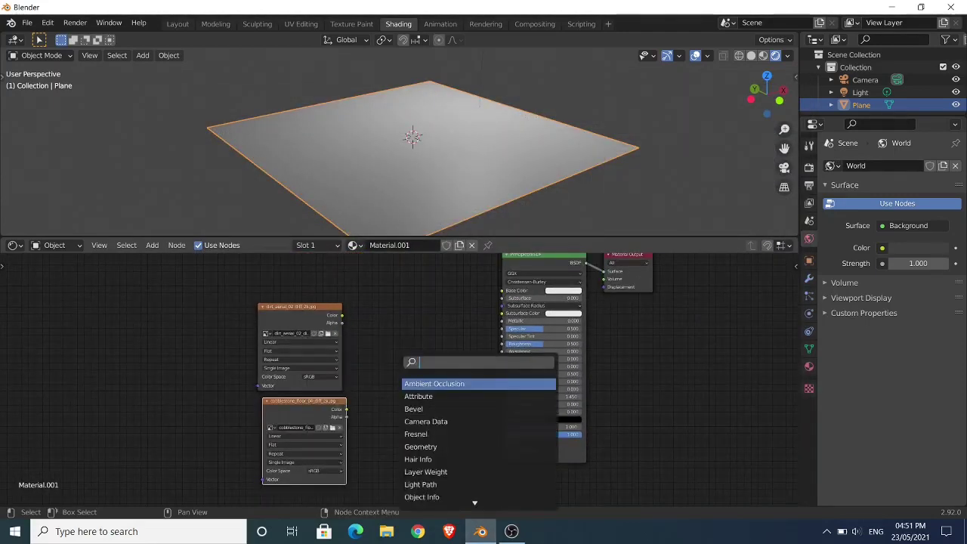
text(mix)
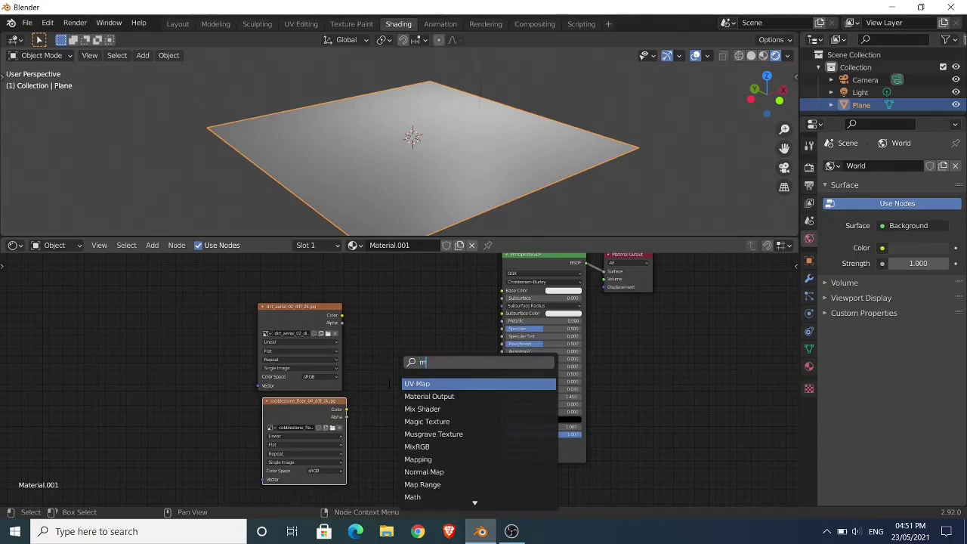
click(416, 396)
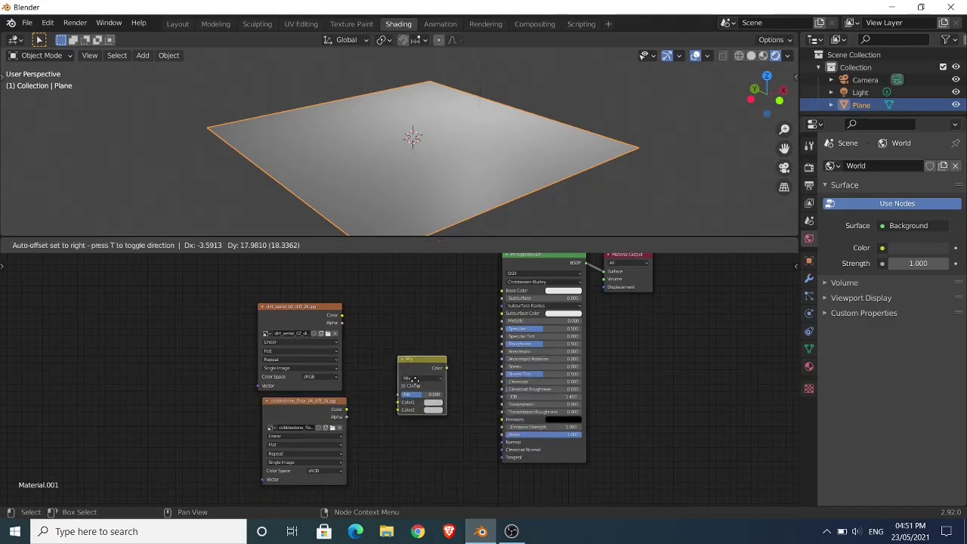
click(416, 374)
drag(343, 316, 401, 380)
drag(346, 409, 396, 390)
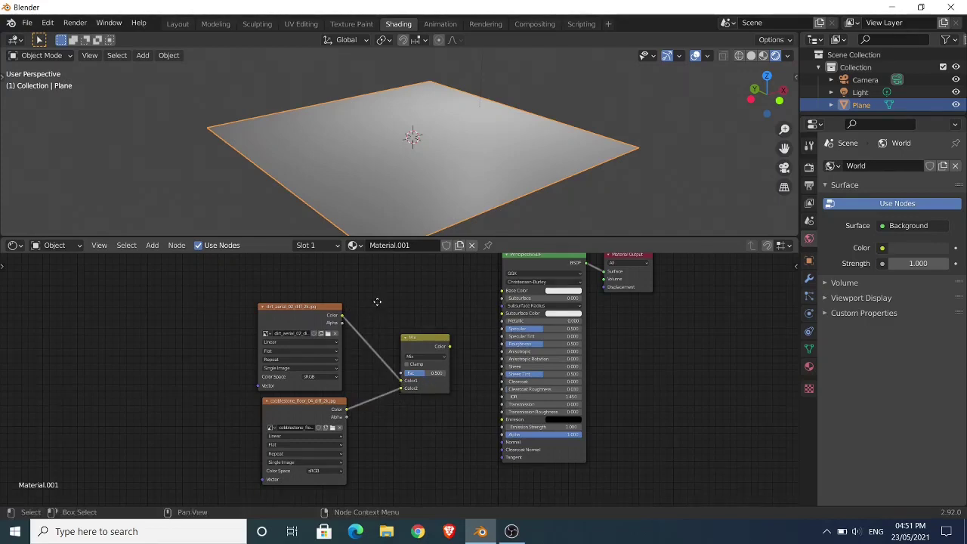
- Add a third Image Texture node above the dirt texture node
middle_drag(377, 301, 362, 351)
key(shift+a)
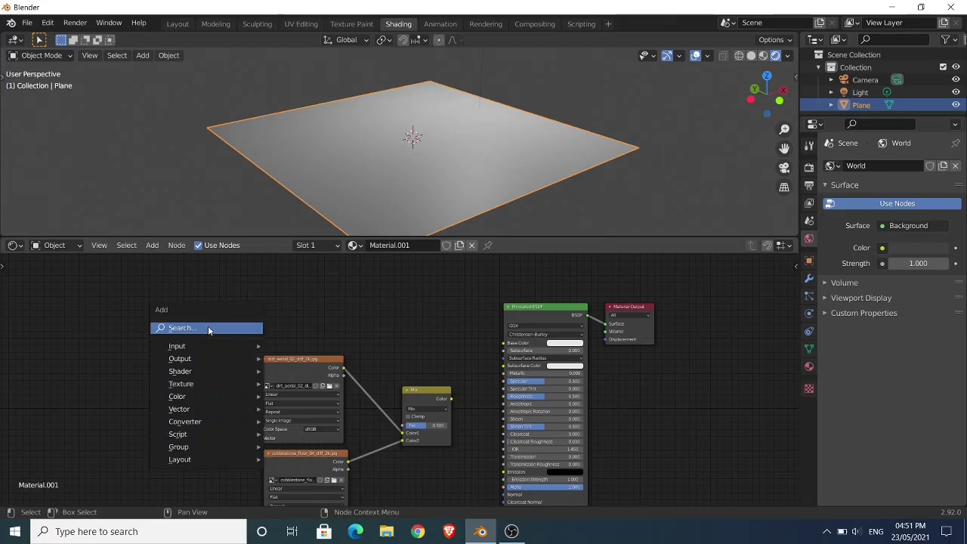
click(241, 327)
text(in)
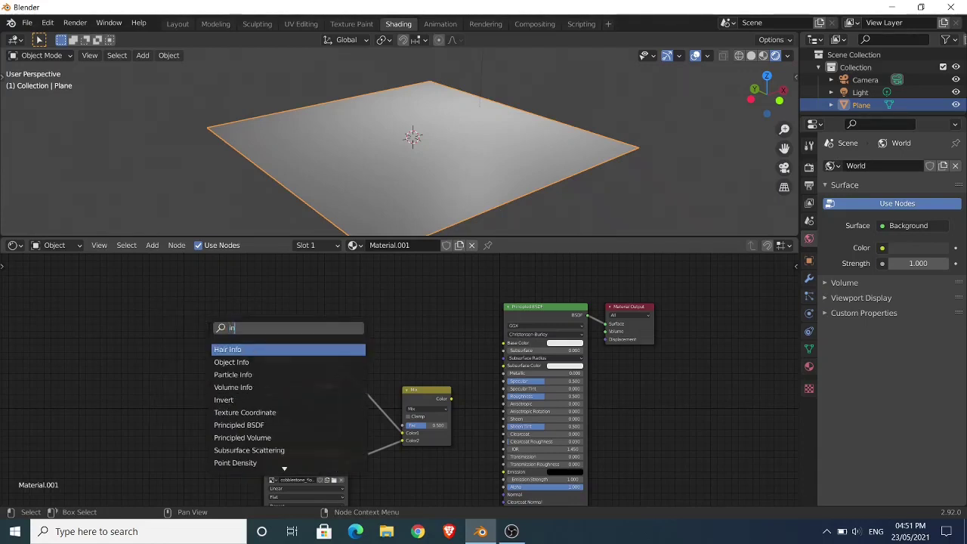
key(BackSpace)
text(ma)
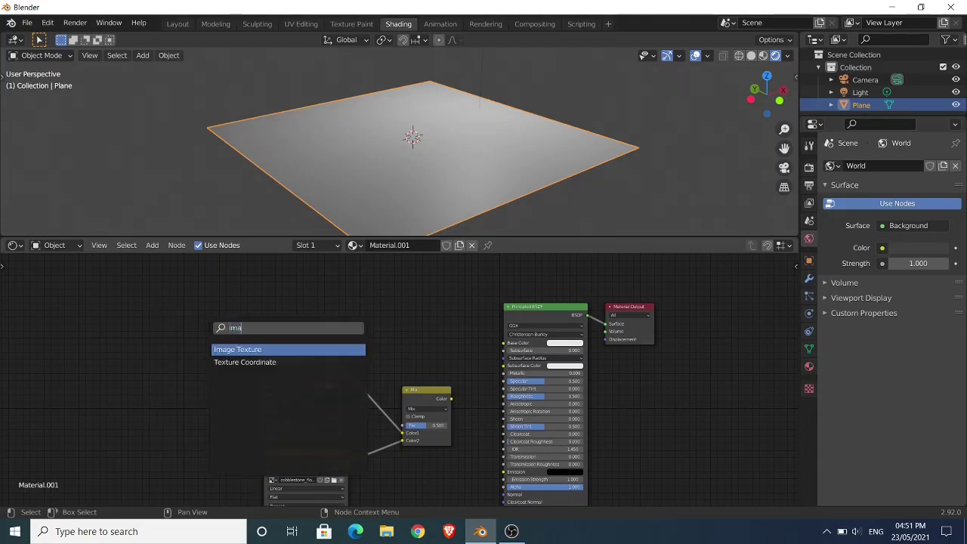
text(g)
click(237, 350)
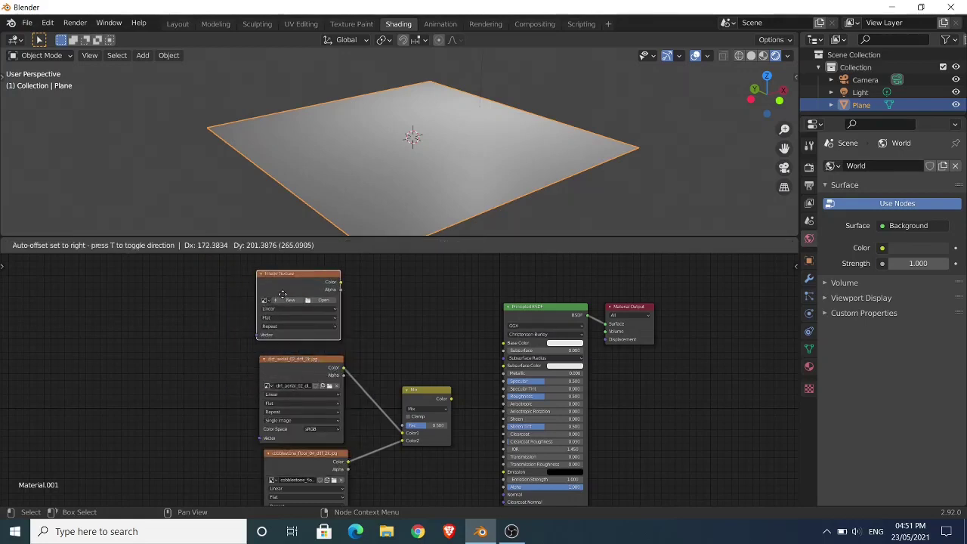
click(284, 300)
- Create a new black 1024 x 1024 px image named Mask in the empty Image Texture node and space the node above the dirt texture
scroll(291, 306, up, 2)
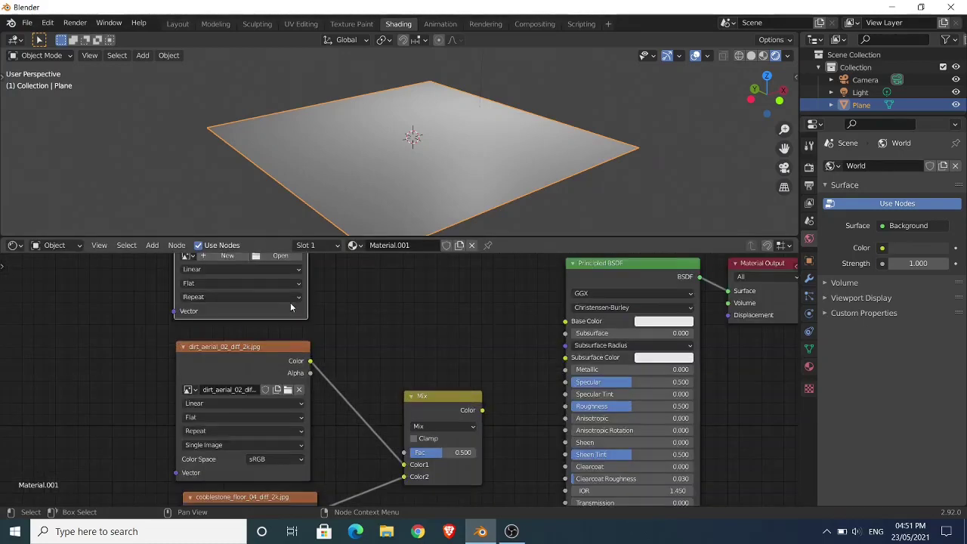
click(298, 346)
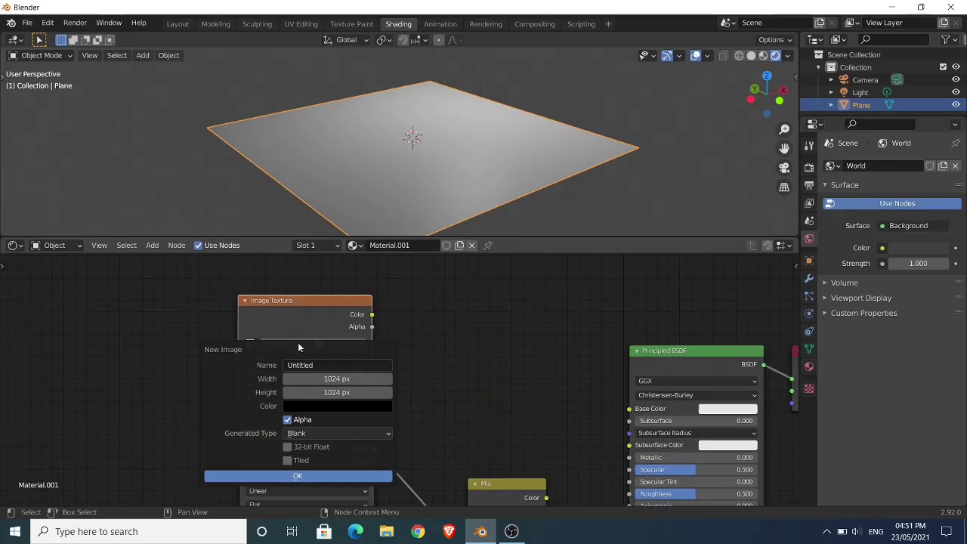
click(313, 365)
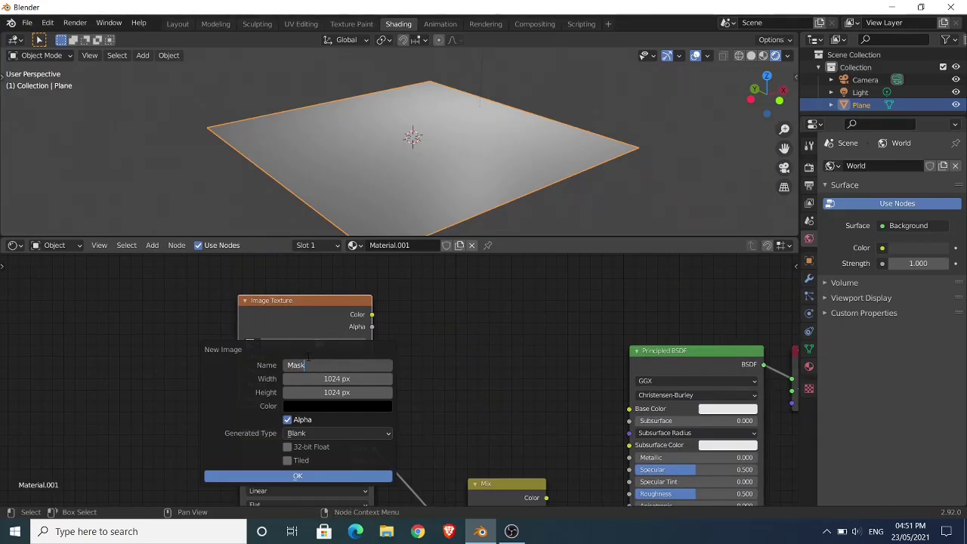
click(318, 476)
scroll(481, 376, down, 2)
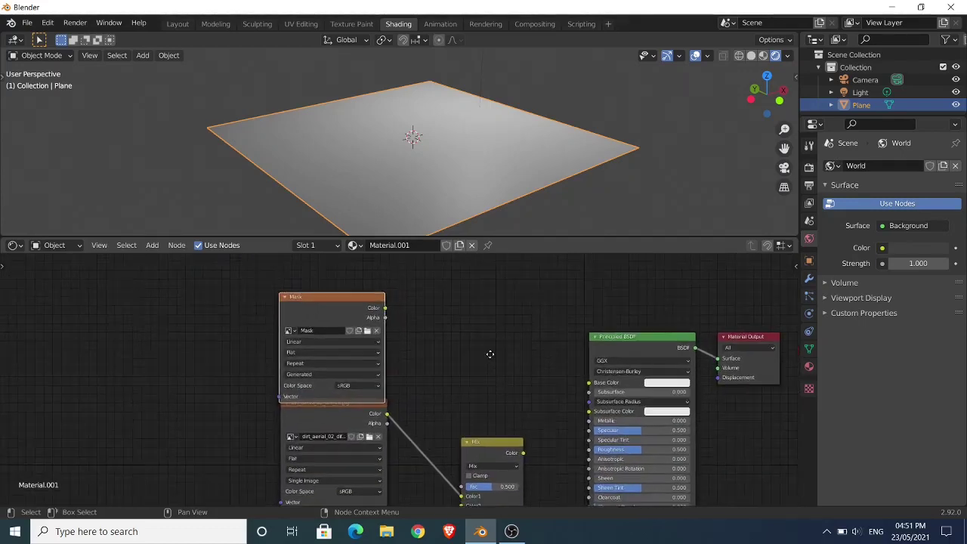
scroll(492, 350, down, 2)
drag(340, 301, 340, 288)
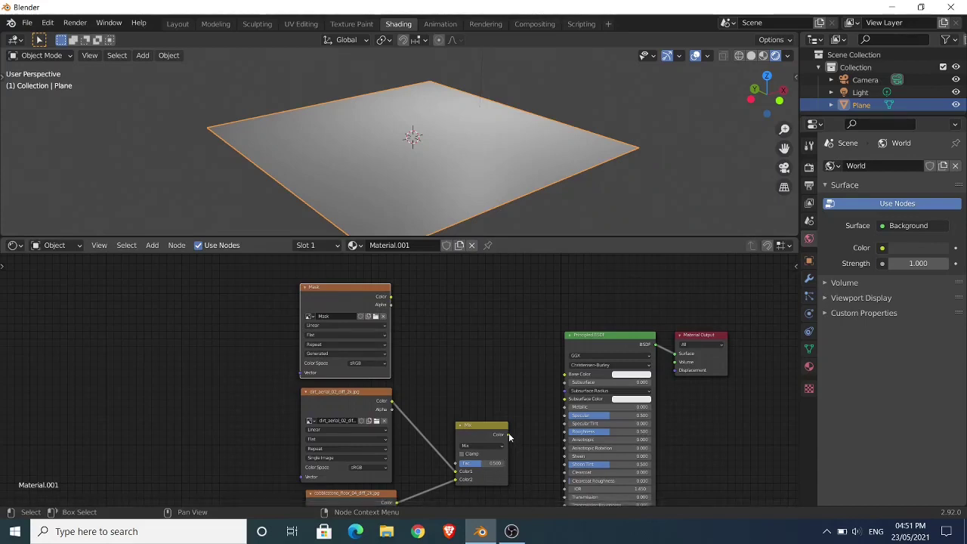
- Link the Mix node's Color to the Principled BSDF Base Color and the Mask Color to the Mix node's Fac
drag(509, 434, 562, 381)
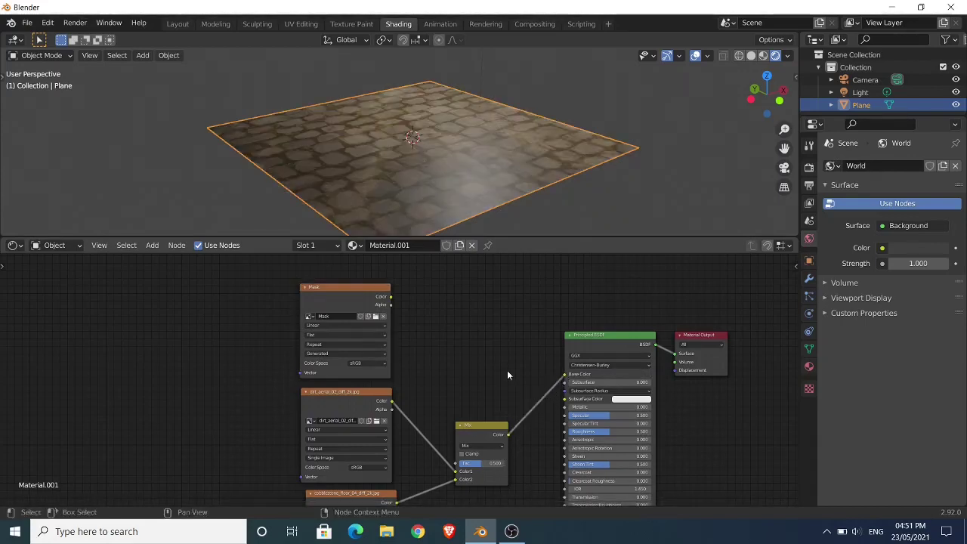
middle_drag(398, 179, 419, 158)
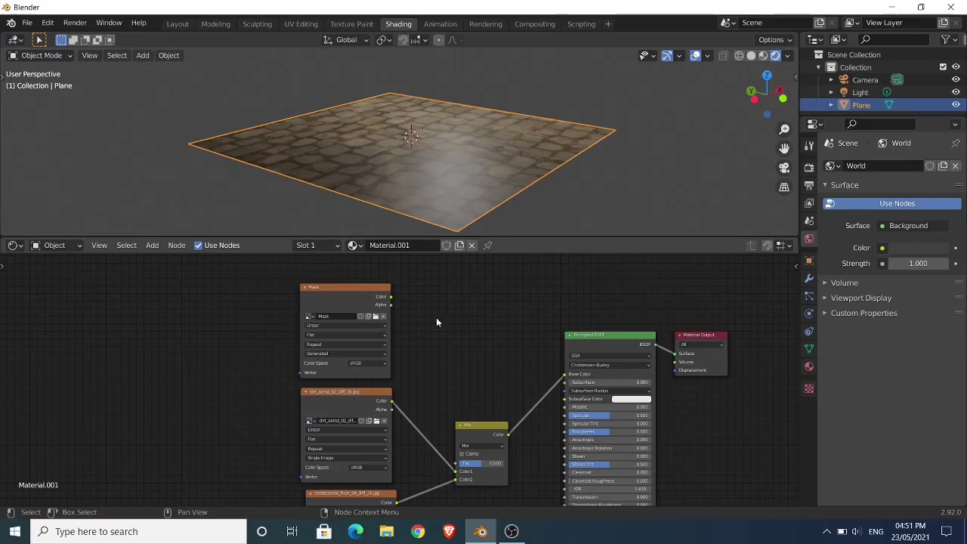
drag(391, 296, 456, 463)
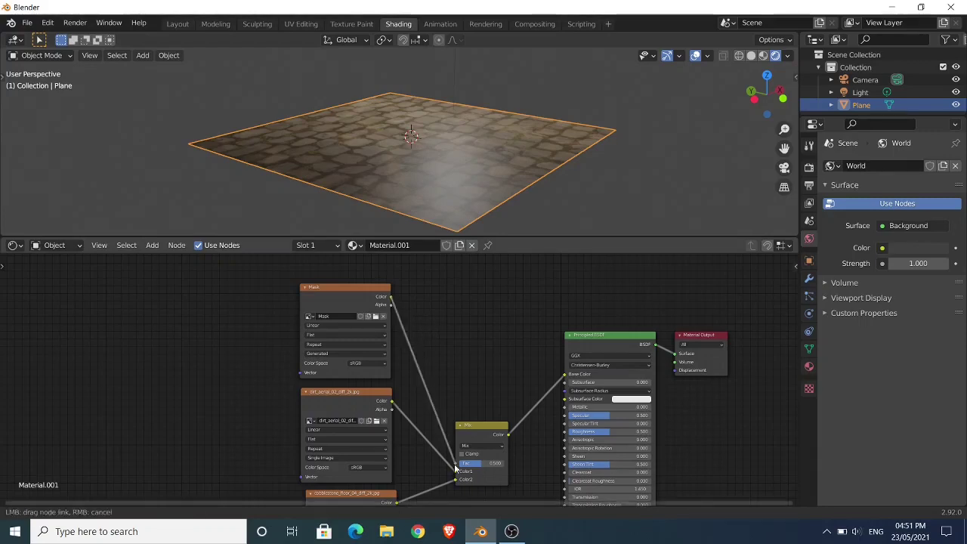
middle_drag(384, 168, 457, 173)
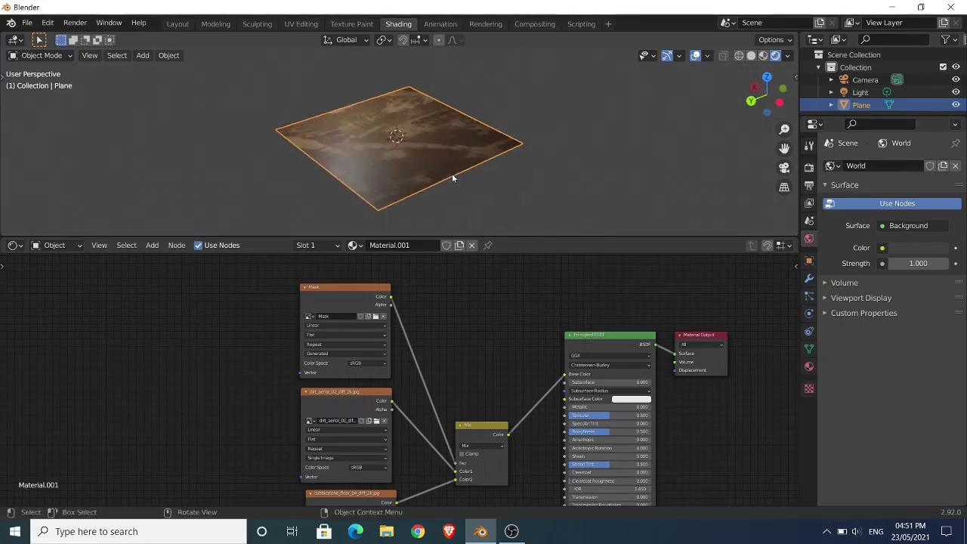
- Switch to the Texture Paint workspace with the Mask image displayed, and set the 3D viewport to Rendered shading
click(352, 24)
scroll(268, 234, down, 3)
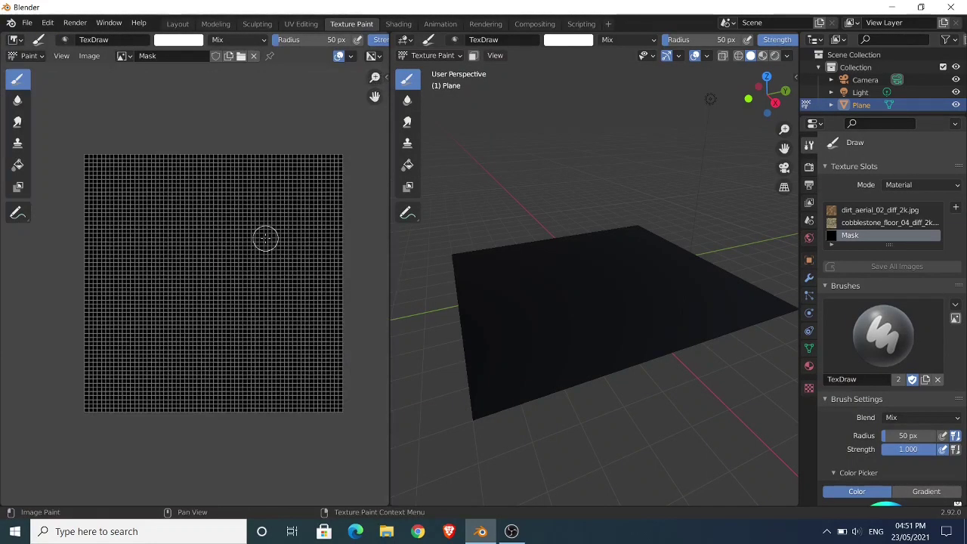
click(124, 57)
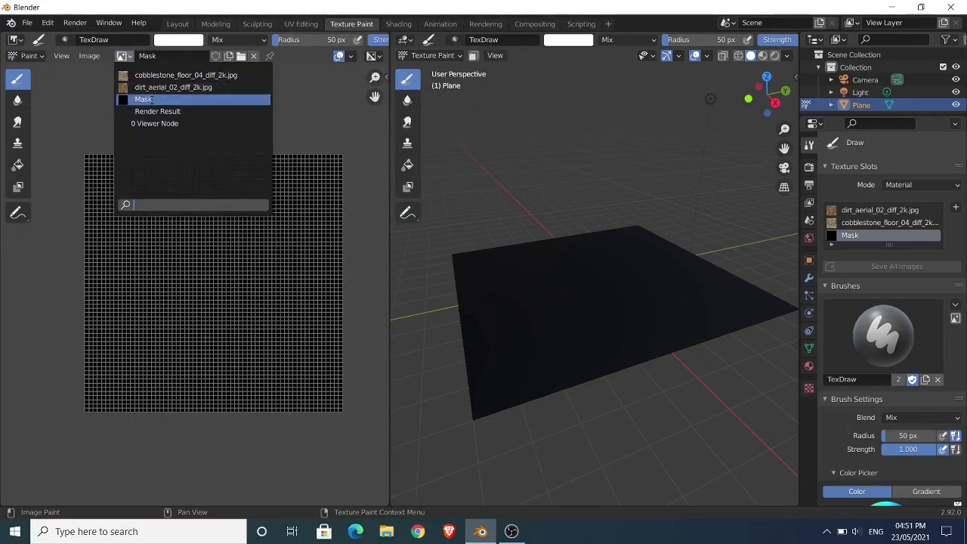
click(150, 99)
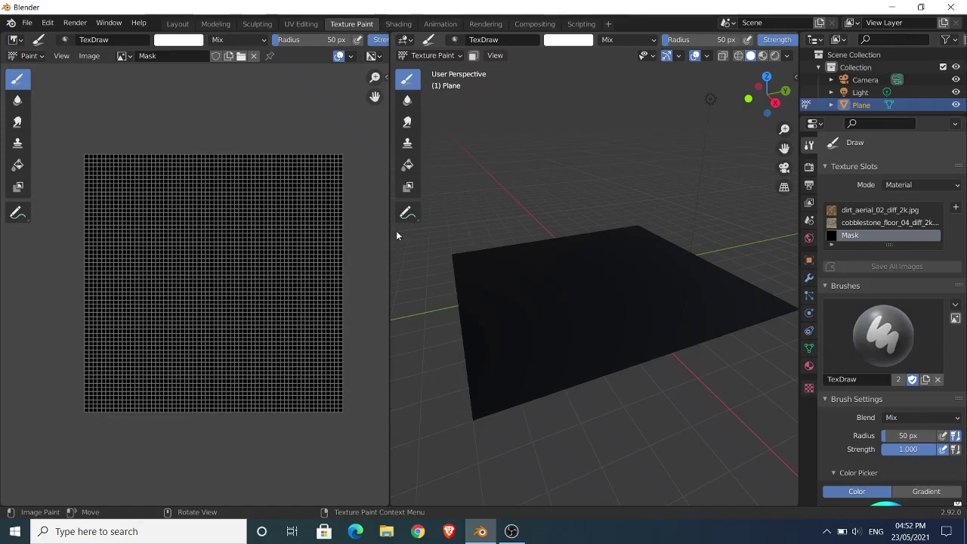
middle_drag(552, 282, 621, 257)
click(774, 56)
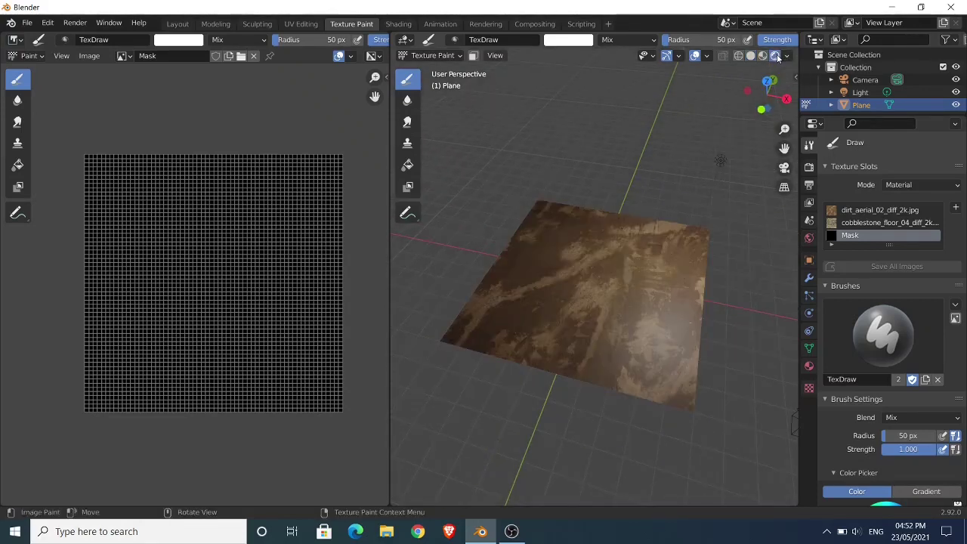
- Paint white on the plane over roughly the lower half of the mask, with a curved upper edge, to bring in the cobblestones
middle_drag(617, 213, 559, 326)
mouse_move(478, 358)
mouse_down()
mouse_move(675, 363)
mouse_move(697, 377)
mouse_move(600, 383)
mouse_move(656, 388)
mouse_move(692, 371)
mouse_move(511, 355)
mouse_move(658, 345)
mouse_move(595, 327)
mouse_move(539, 358)
mouse_move(643, 319)
mouse_move(597, 297)
mouse_move(535, 345)
mouse_move(539, 309)
mouse_move(615, 295)
mouse_move(675, 339)
mouse_move(663, 323)
mouse_move(602, 299)
mouse_move(537, 302)
mouse_move(480, 333)
mouse_move(526, 301)
mouse_move(604, 280)
mouse_move(673, 320)
mouse_move(518, 319)
mouse_up()
middle_drag(518, 320, 491, 298)
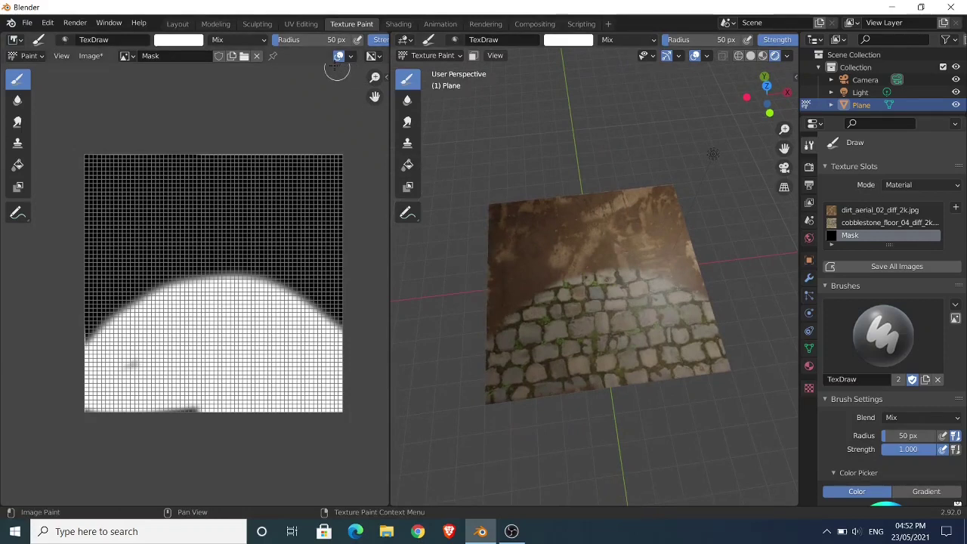
- Lower the brush strength to 0.351 and widen the 3D viewport beside the image editor
scroll(286, 39, down, 4)
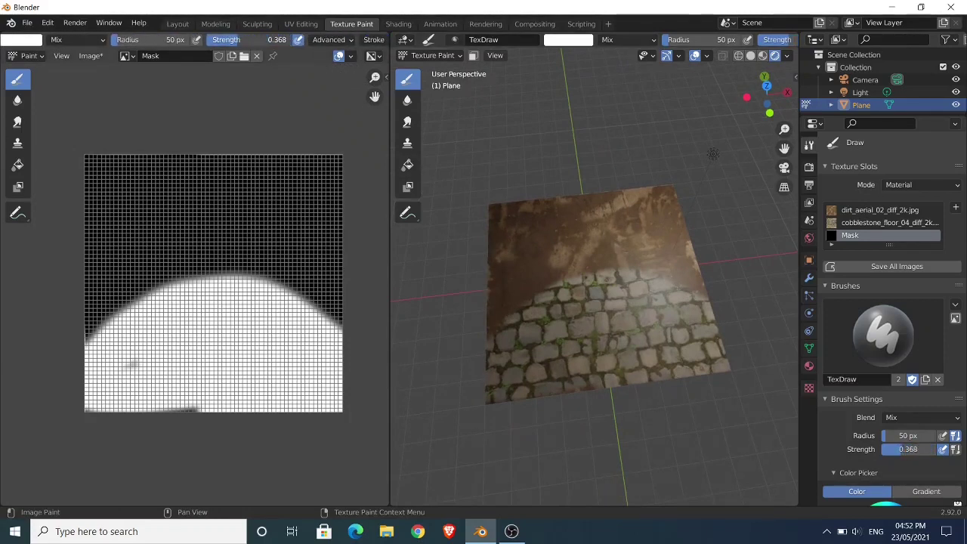
mouse_move(529, 216)
middle_down()
mouse_move(600, 222)
mouse_move(567, 198)
middle_up()
scroll(591, 238, up, 3)
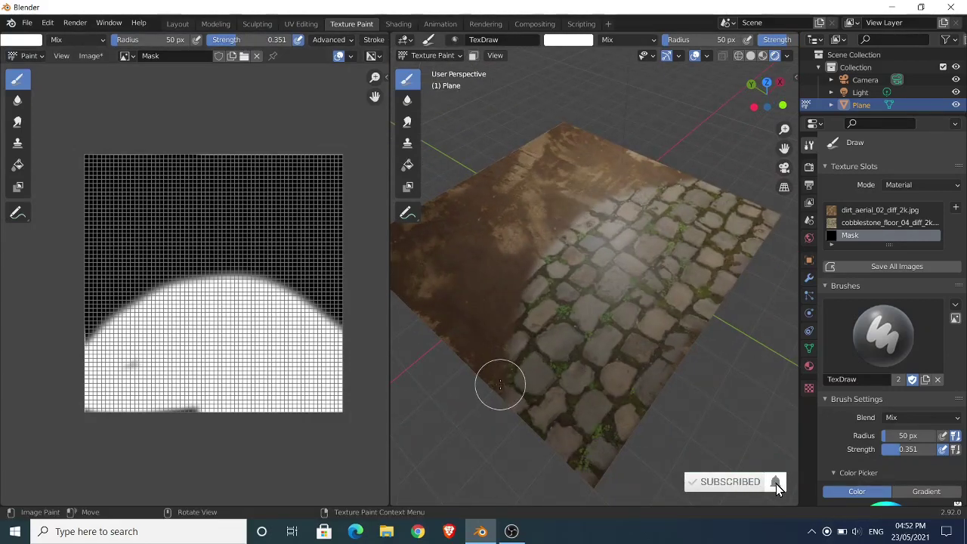
drag(388, 298, 270, 289)
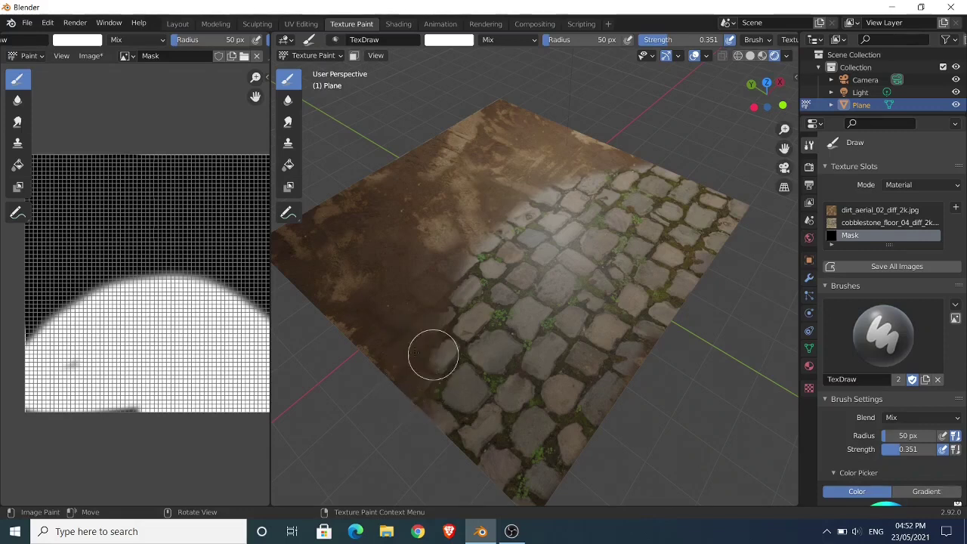
- Paint faint white strokes along the border between dirt and cobblestones to blend the two textures gradually
drag(427, 353, 410, 358)
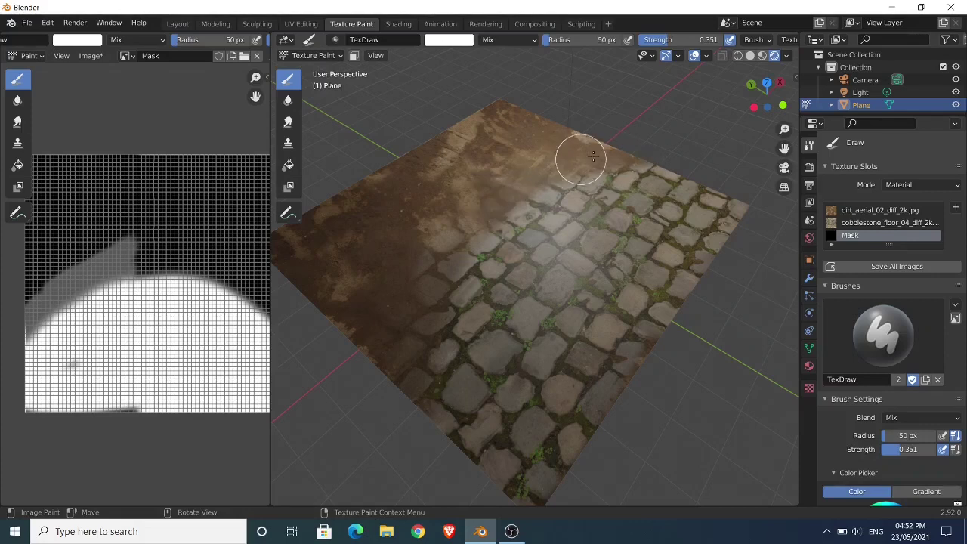
drag(408, 378, 509, 267)
mouse_move(509, 268)
middle_down()
mouse_move(502, 197)
mouse_move(517, 130)
middle_up()
drag(523, 143, 545, 126)
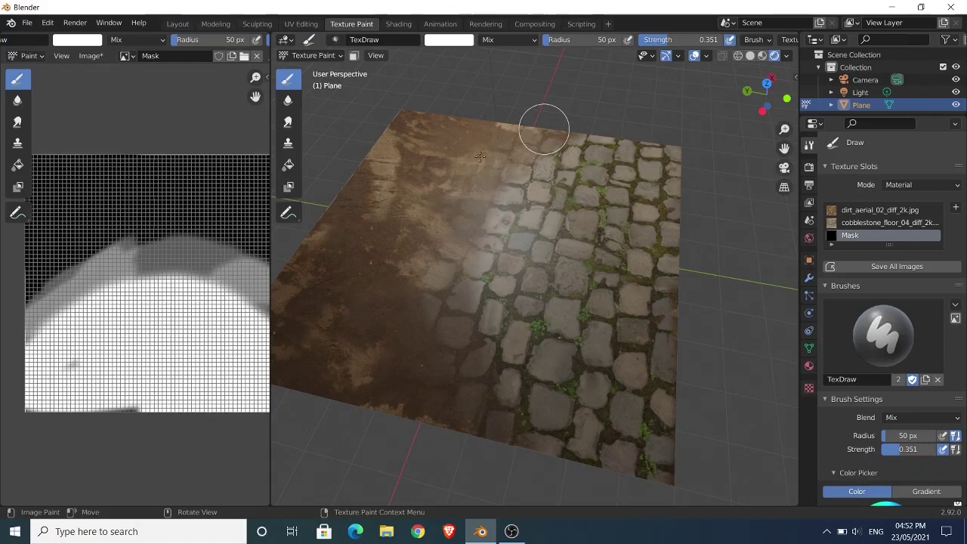
click(501, 423)
mouse_move(500, 423)
middle_down()
mouse_move(505, 287)
mouse_move(536, 292)
mouse_move(501, 282)
mouse_move(537, 310)
mouse_move(507, 332)
middle_up()
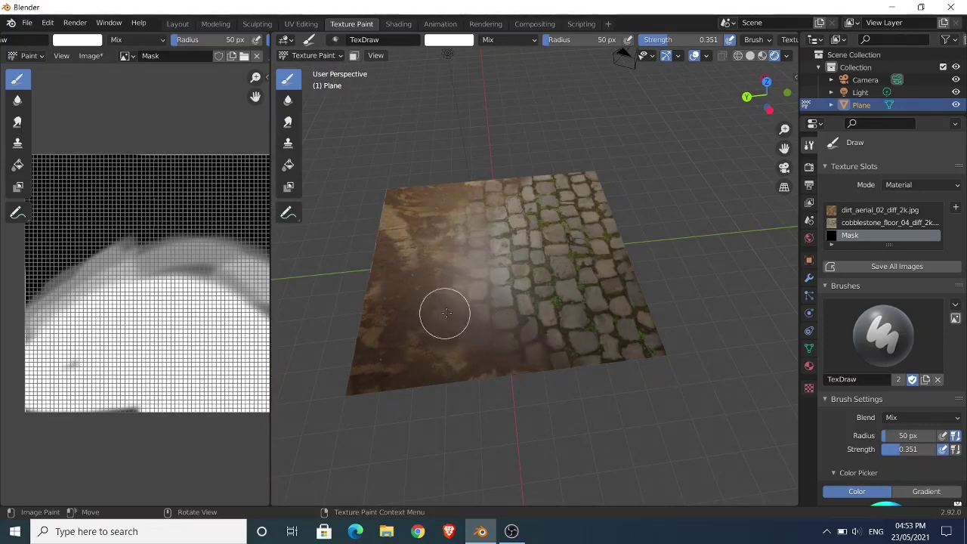
drag(442, 308, 484, 324)
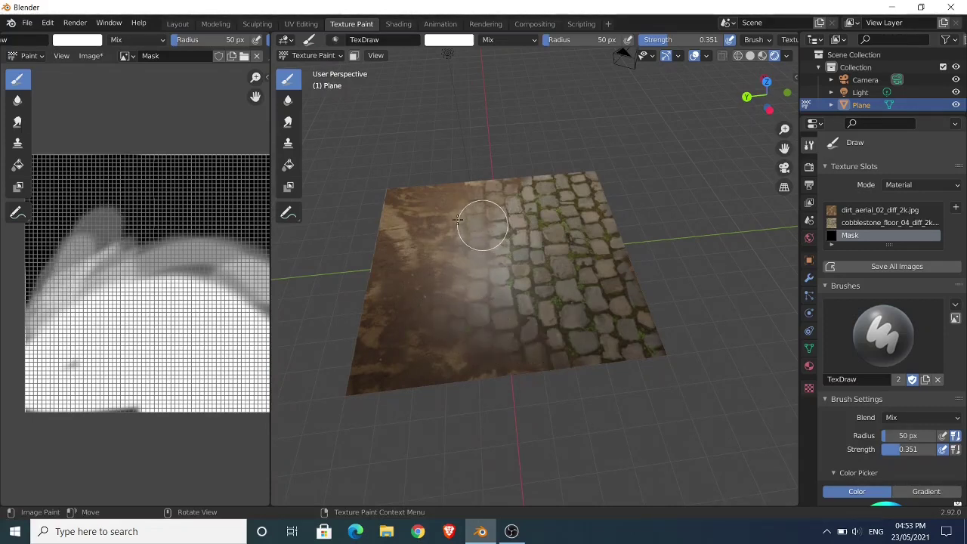
drag(460, 218, 490, 208)
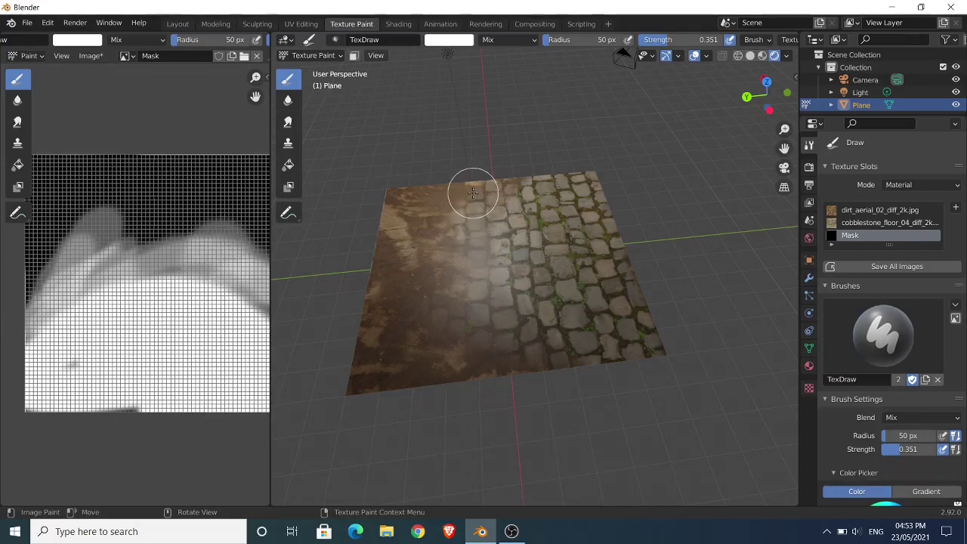
middle_drag(434, 154, 451, 138)
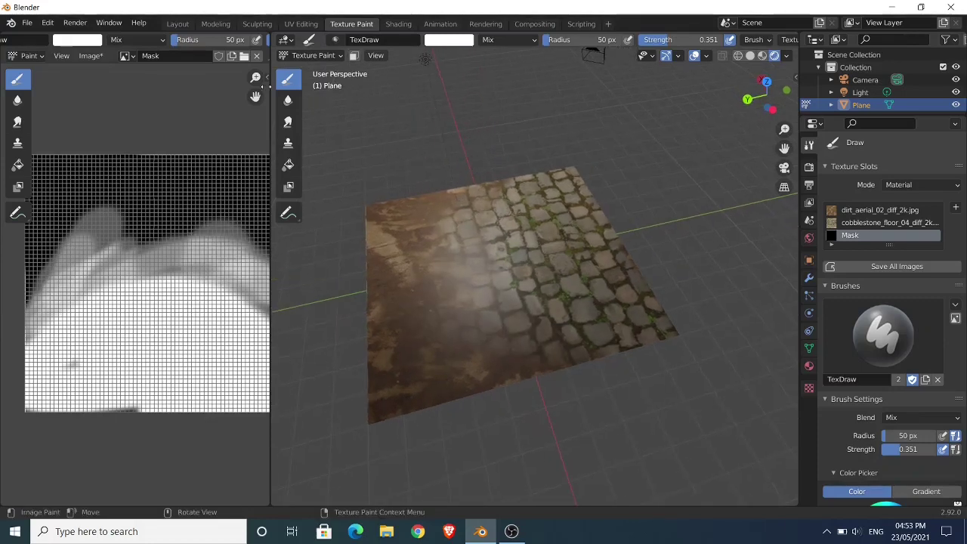
- Return to the Layout workspace, set the viewport to Rendered shading and deselect the plane
click(177, 24)
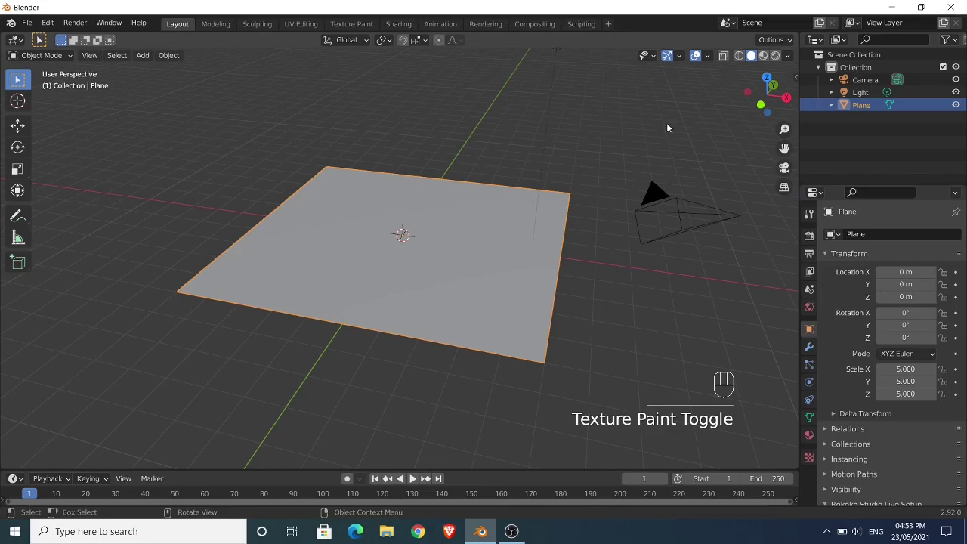
click(774, 57)
middle_drag(370, 198, 581, 145)
click(583, 144)
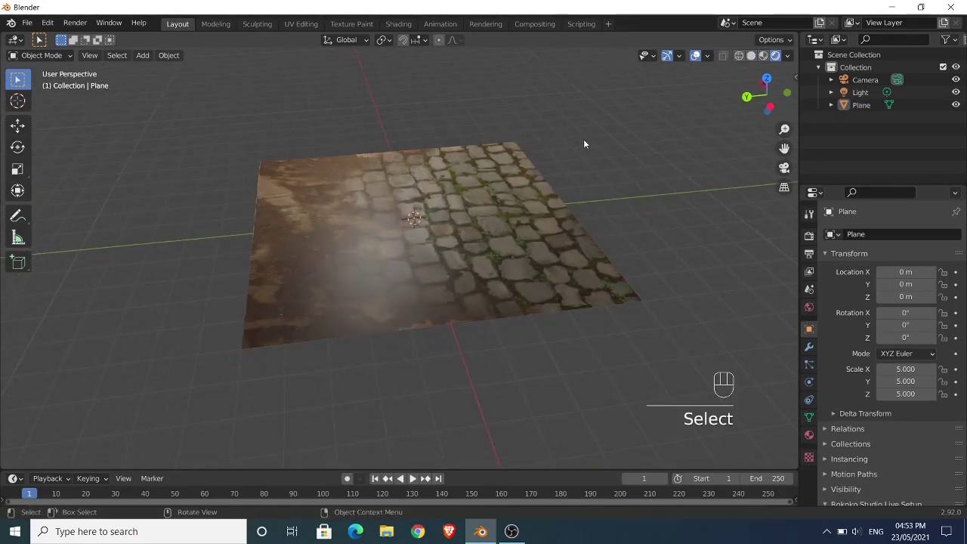
- Switch to the Sculpting workspace and set the viewport to Rendered shading
click(264, 24)
scroll(258, 153, down, 3)
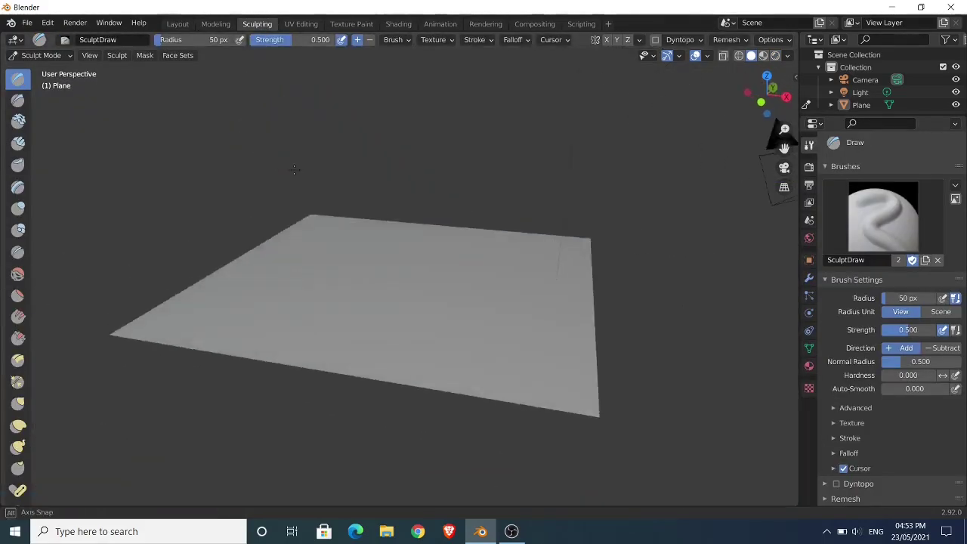
middle_drag(295, 170, 570, 156)
click(774, 56)
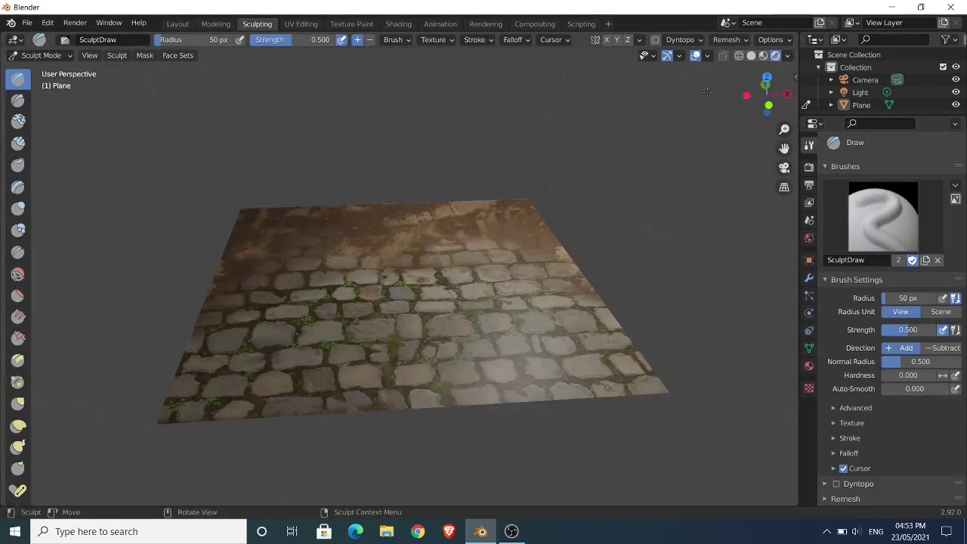
middle_drag(318, 177, 420, 170)
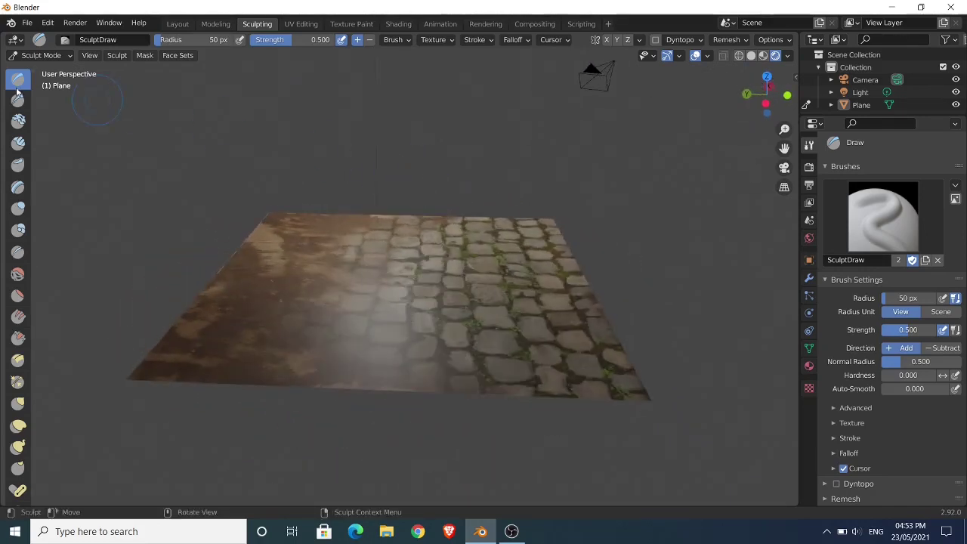
- Sculpt raised strokes with the 50 px Draw brush along the front and outer edges of the plane's dirt area
middle_drag(249, 269, 274, 376)
drag(173, 384, 195, 387)
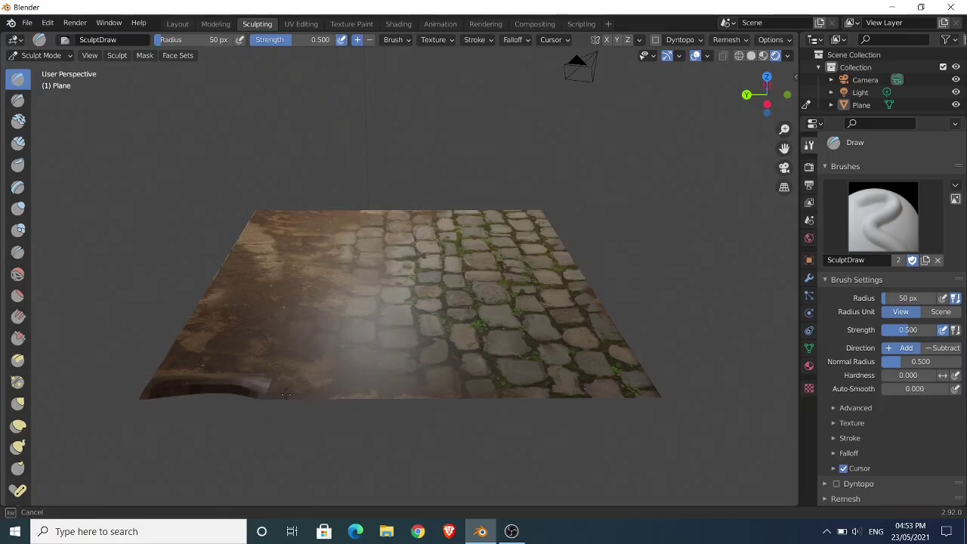
drag(285, 394, 250, 371)
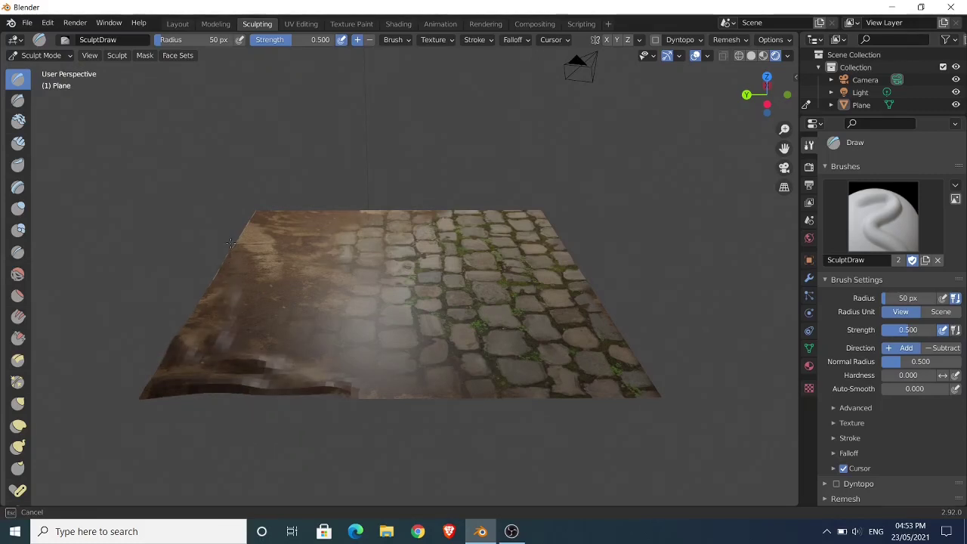
drag(235, 278, 236, 278)
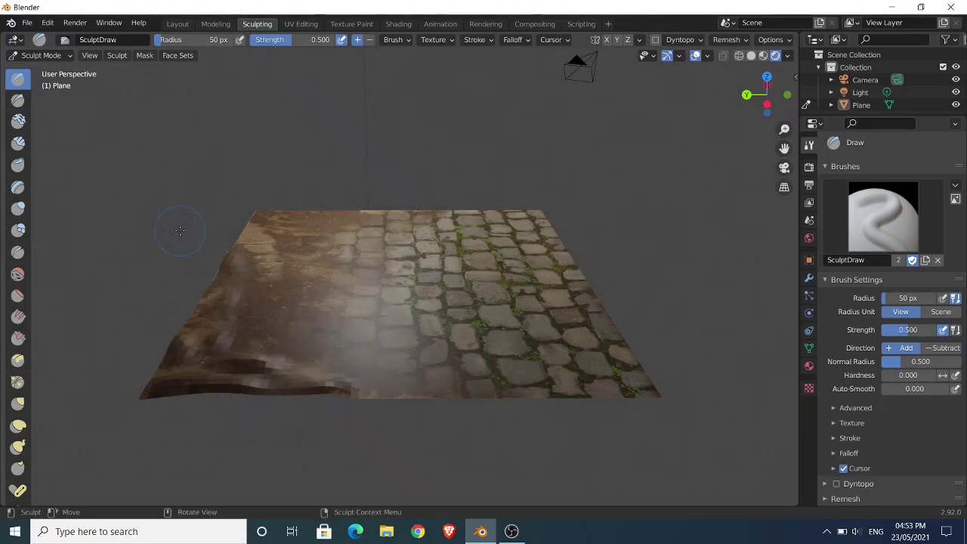
- Enlarge the Draw brush radius to 87 px and sculpt broad bumps across the plane's dirt half
key(f)
click(198, 244)
mouse_move(244, 302)
mouse_down()
mouse_move(247, 361)
mouse_move(237, 291)
mouse_up()
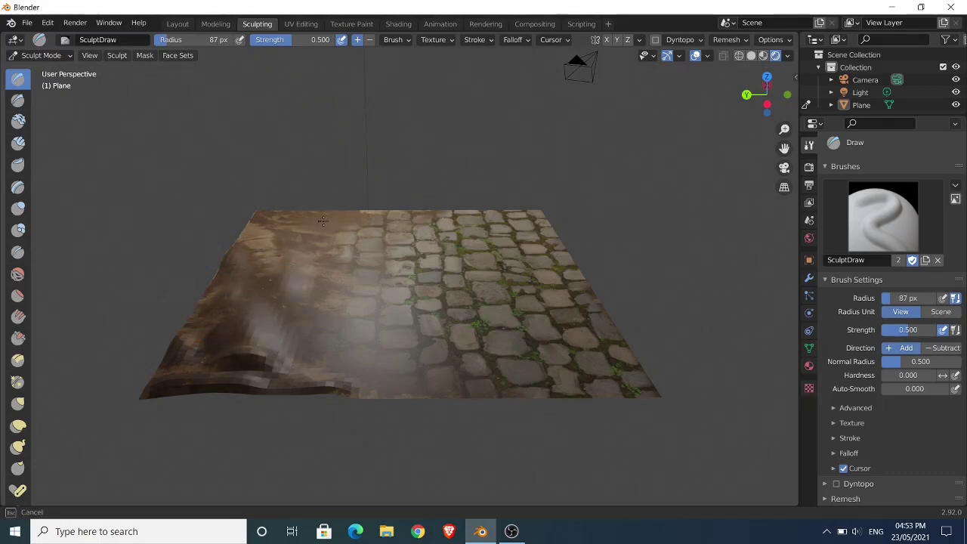
mouse_move(274, 246)
mouse_down()
mouse_move(337, 271)
mouse_move(252, 245)
mouse_up()
mouse_move(282, 216)
mouse_down()
mouse_move(249, 340)
mouse_move(277, 317)
mouse_move(231, 345)
mouse_move(313, 382)
mouse_move(407, 387)
mouse_move(325, 374)
mouse_move(249, 385)
mouse_up()
middle_drag(295, 252, 312, 280)
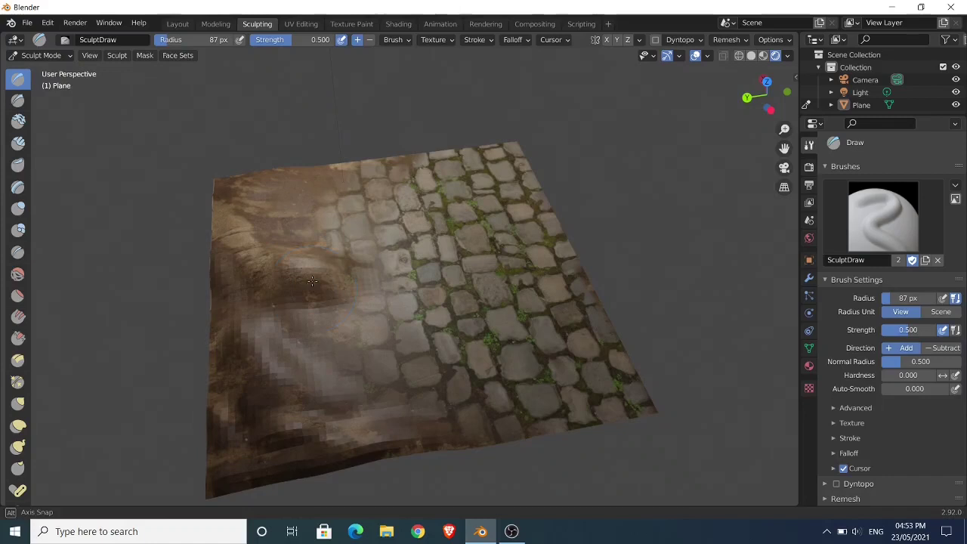
mouse_move(329, 167)
mouse_down()
mouse_move(216, 173)
mouse_move(245, 216)
mouse_move(238, 243)
mouse_up()
middle_drag(237, 243, 298, 269)
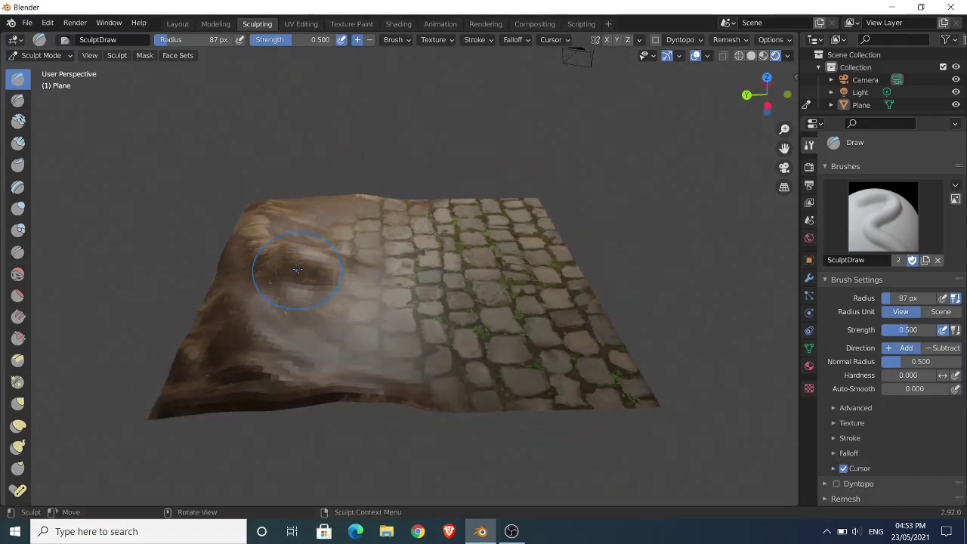
- Return the plane to Object Mode and shade it smooth
click(51, 55)
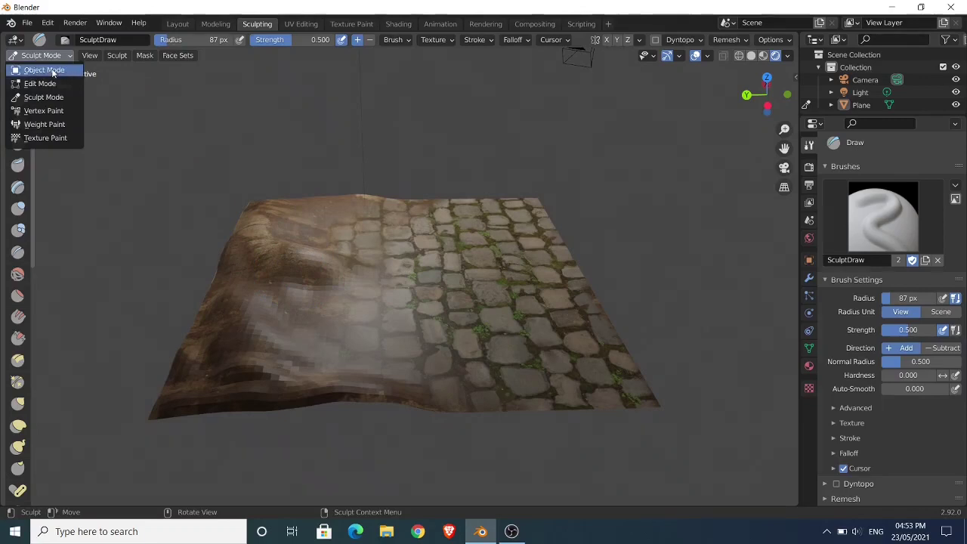
click(39, 68)
click(275, 272)
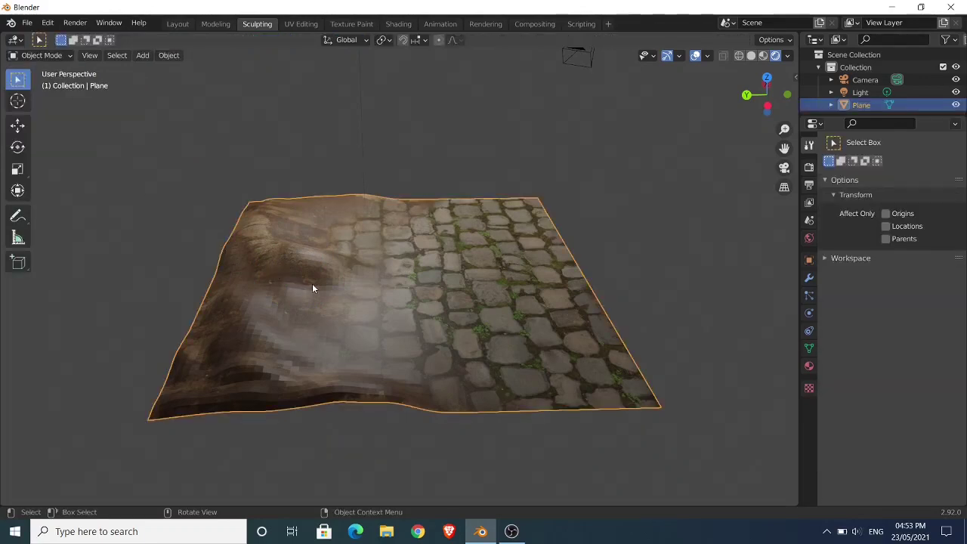
right_click(312, 284)
click(333, 283)
right_click(442, 355)
click(422, 303)
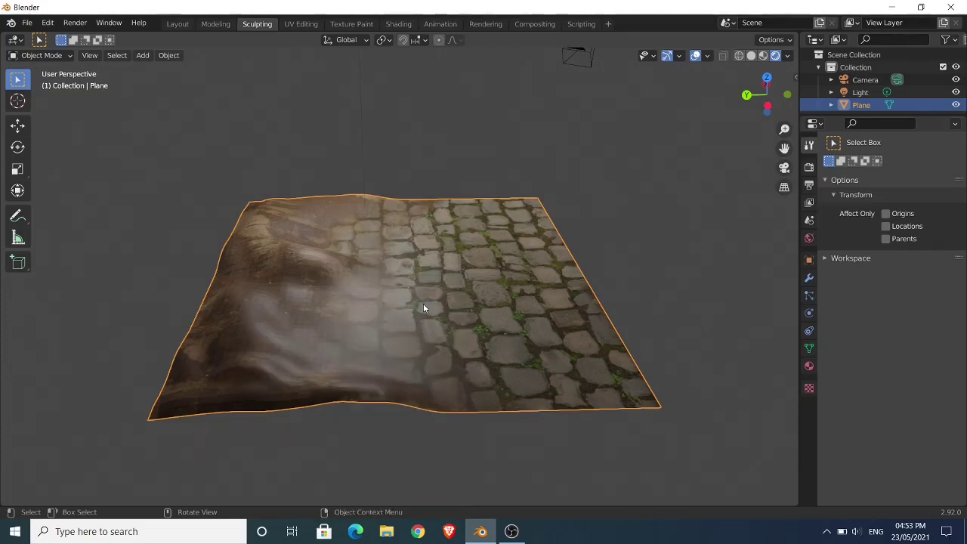
- Open the Shading workspace and enlarge the node editor below a closer view of the sculpted plane
middle_drag(383, 302, 362, 330)
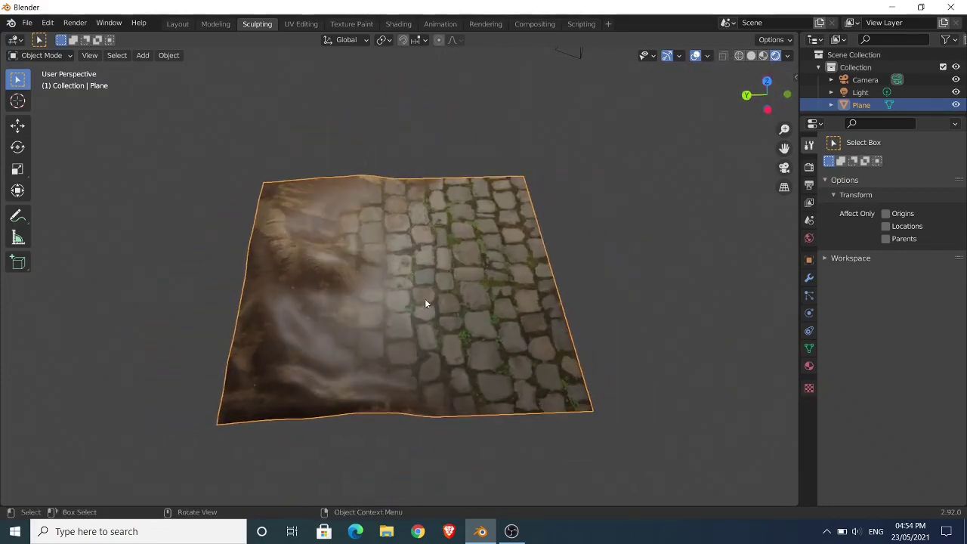
middle_drag(426, 302, 427, 274)
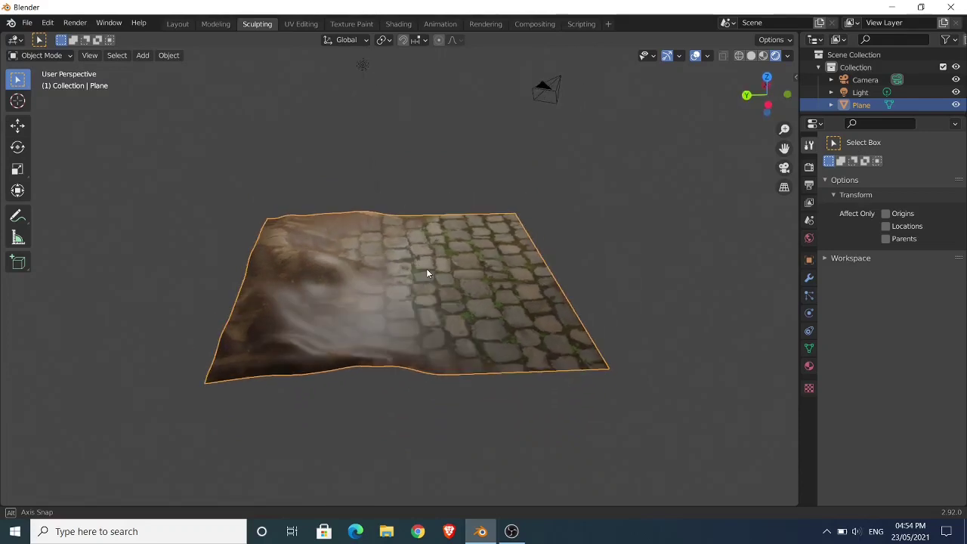
click(394, 28)
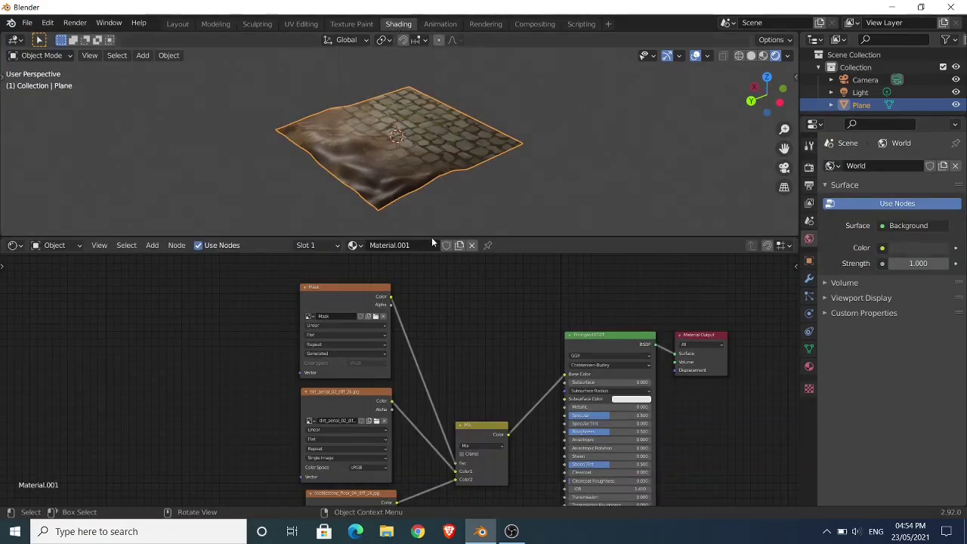
drag(431, 237, 423, 193)
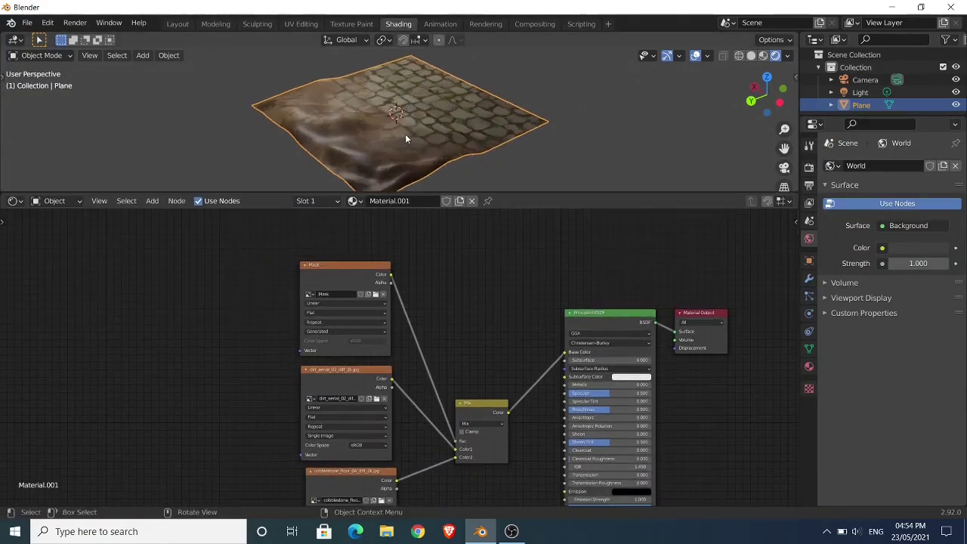
scroll(405, 134, up, 2)
middle_drag(405, 133, 426, 189)
scroll(383, 111, up, 2)
scroll(469, 332, down, 2)
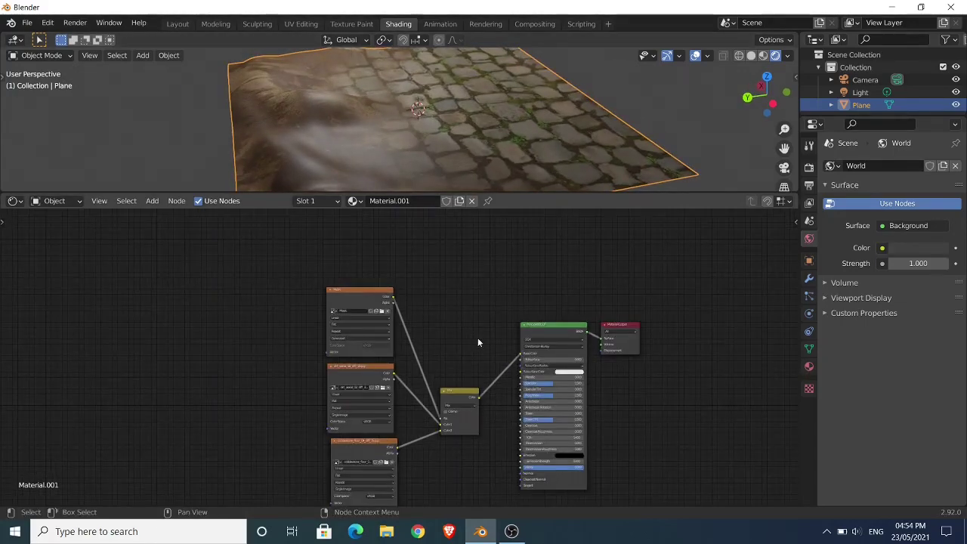
- Move the Mix node up beside the Mask texture and place a duplicate of it below
scroll(478, 337, down, 1)
middle_drag(475, 335, 463, 287)
drag(438, 333, 460, 392)
drag(445, 292, 436, 275)
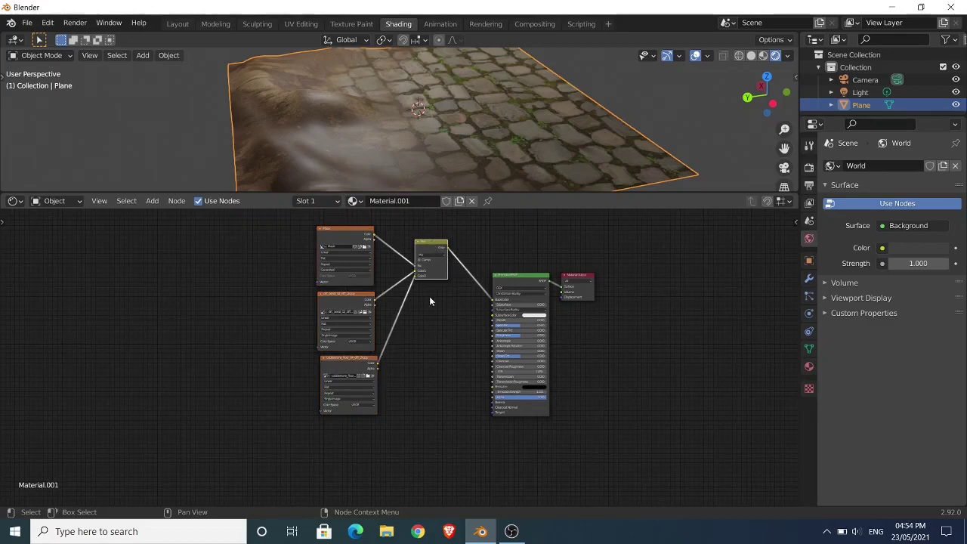
key(shift+d)
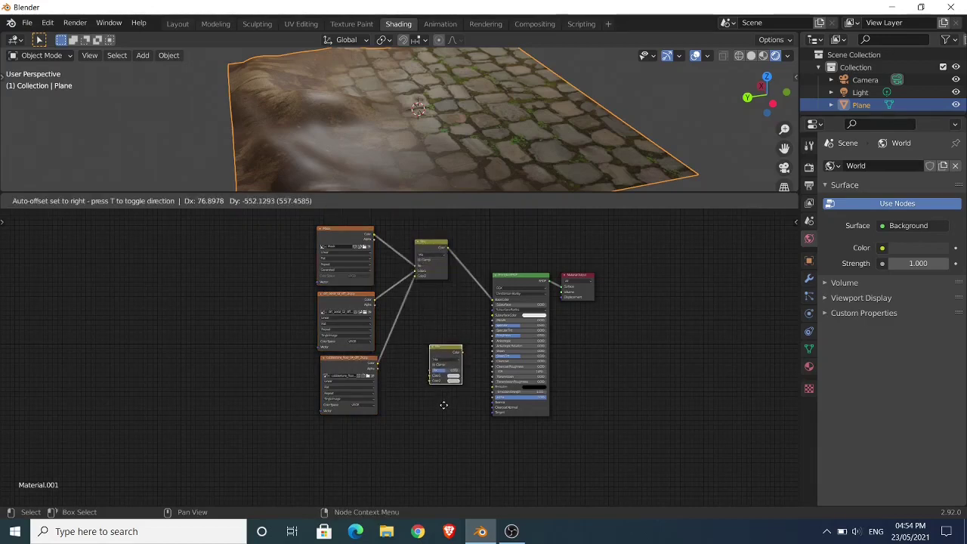
click(444, 419)
shift+scroll(413, 420, down, 2)
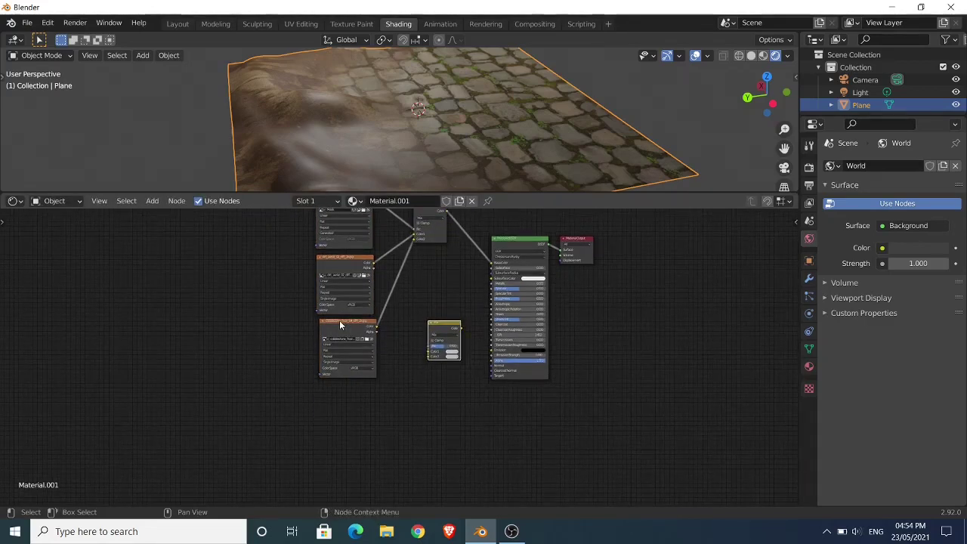
- Duplicate the cobblestone image texture node twice, stacking the copies below the original
click(340, 332)
key(shift+d)
click(340, 398)
scroll(340, 397, down, 1)
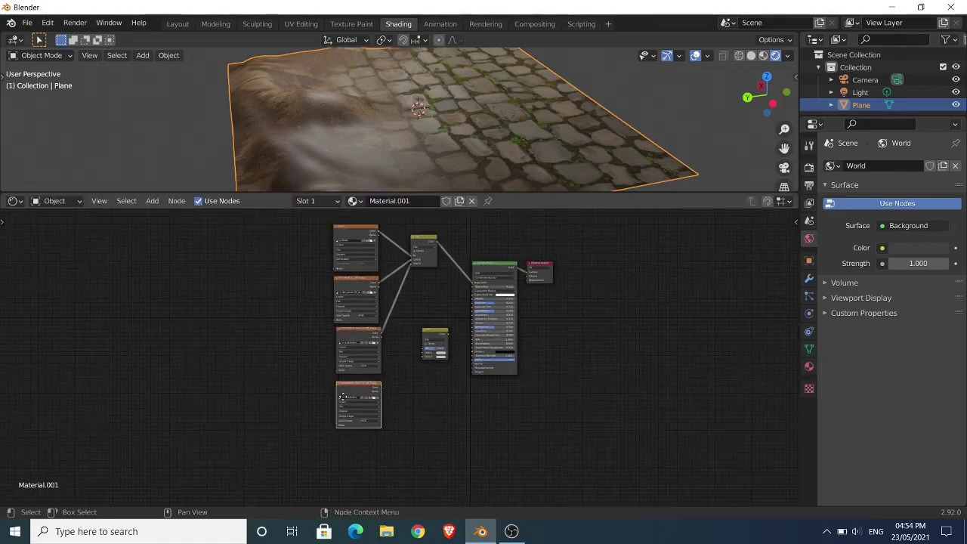
key(shift+d)
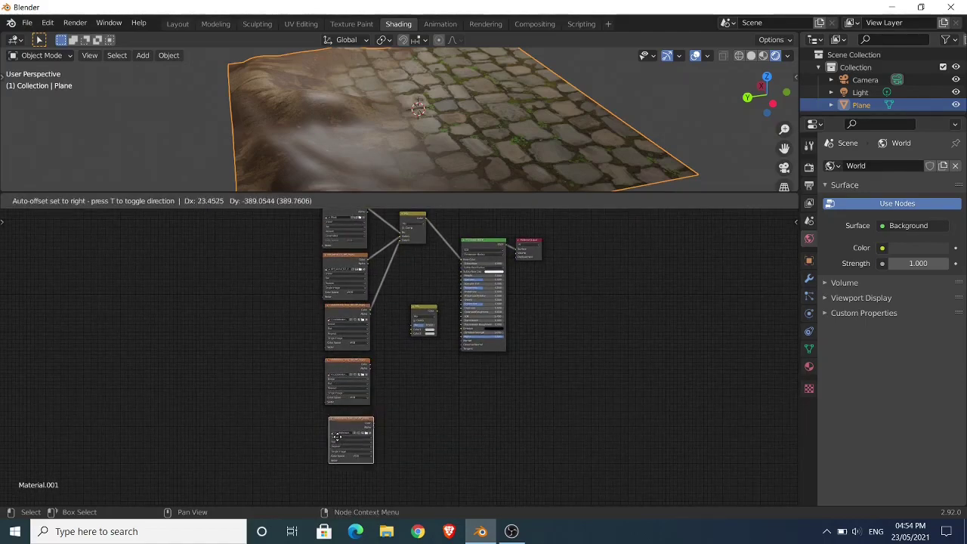
click(337, 436)
scroll(349, 391, up, 4)
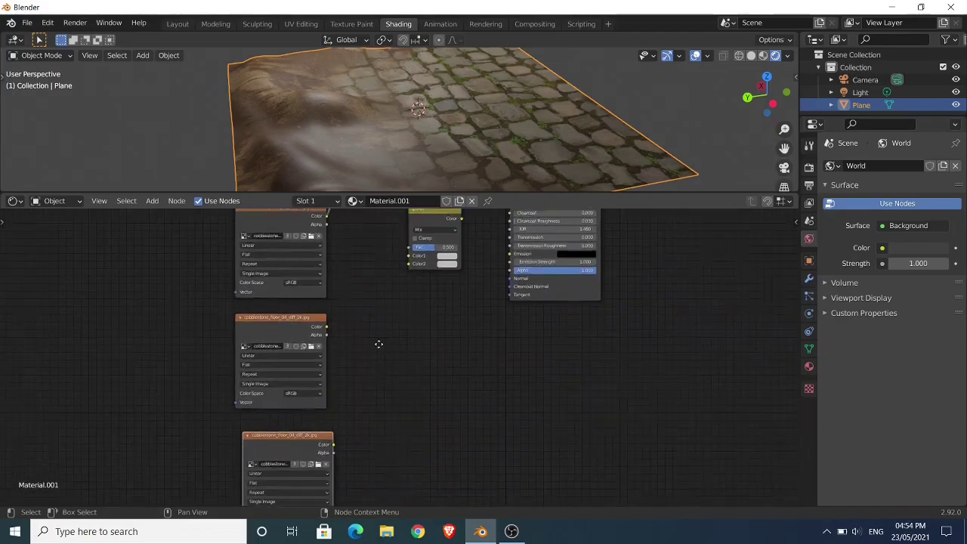
scroll(341, 354, up, 3)
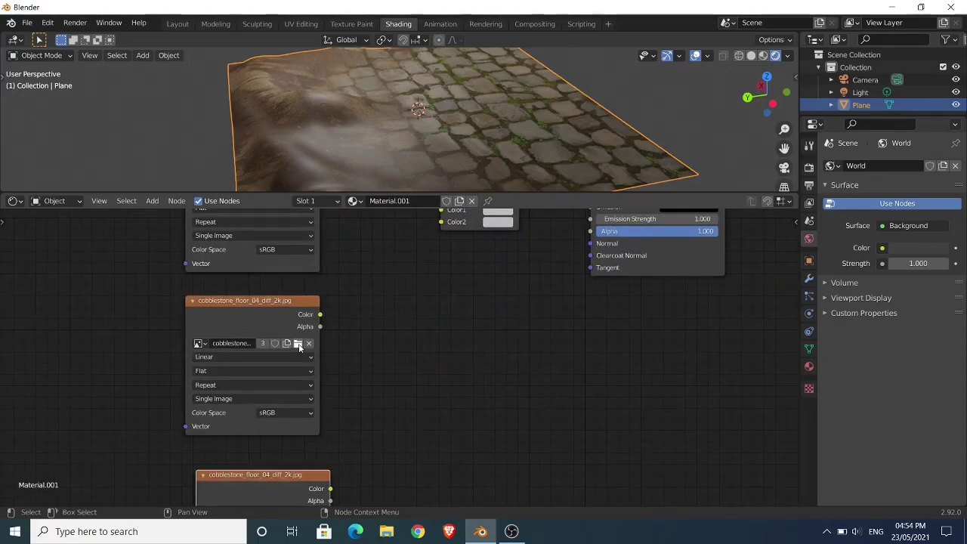
- Load dirt_aerial_02_rough_2k.jpg from the dirt folder into the first duplicated image texture node
click(298, 343)
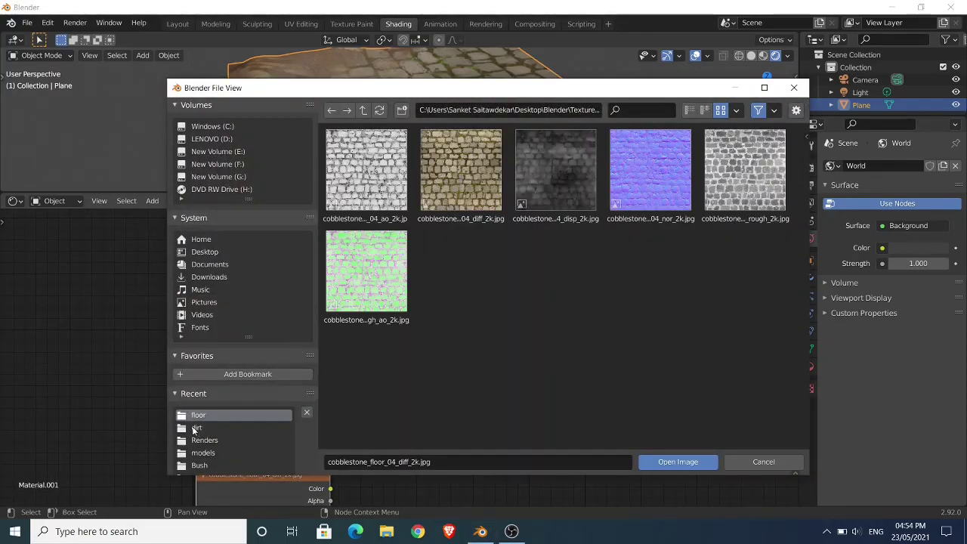
click(196, 428)
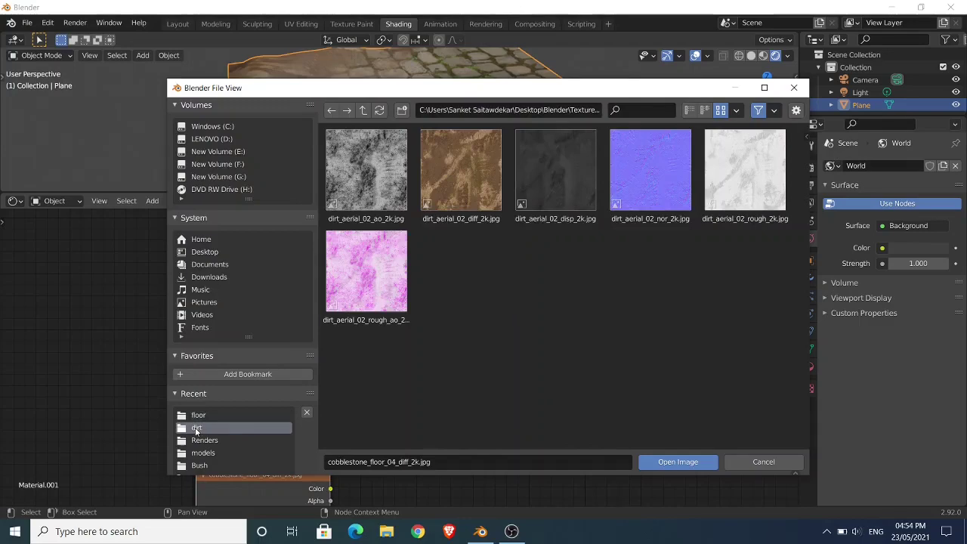
click(743, 197)
click(677, 461)
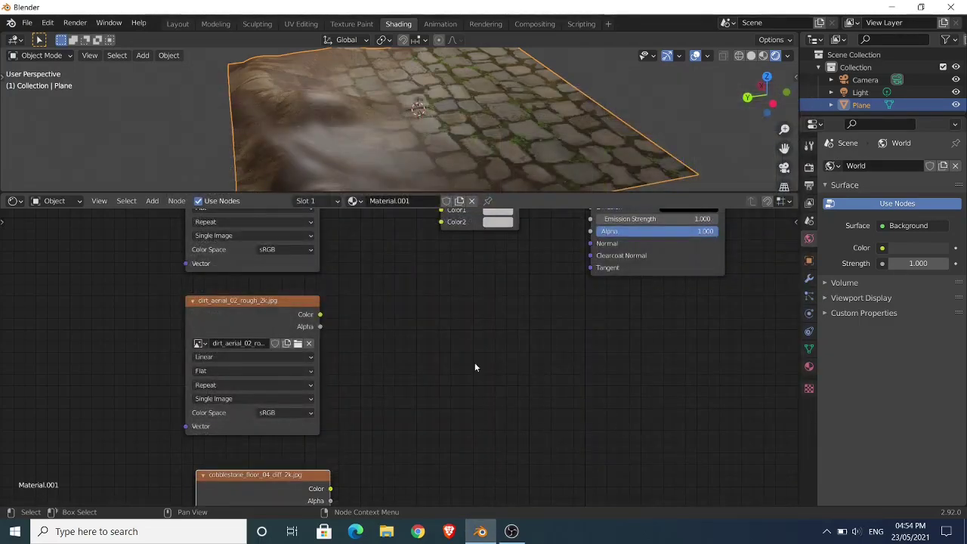
middle_drag(474, 367, 440, 270)
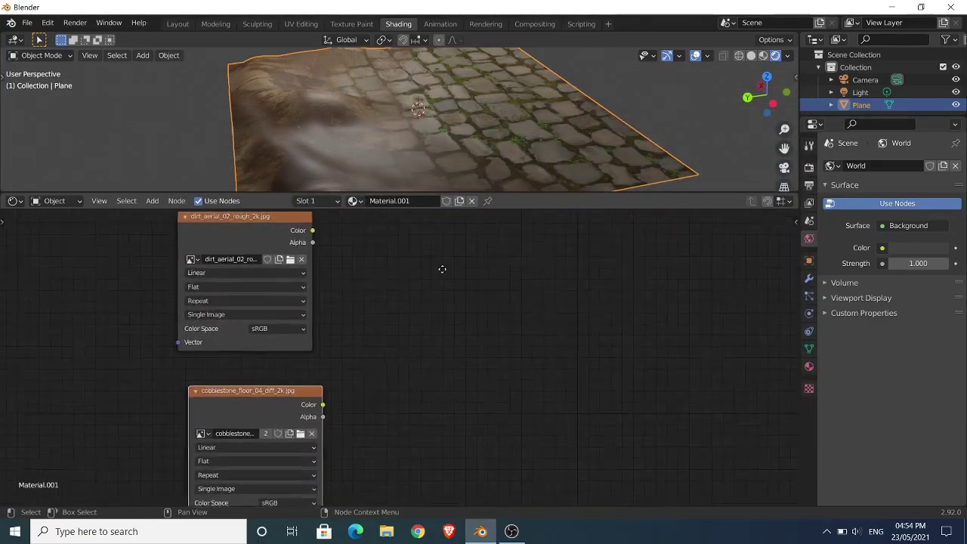
- Load cobblestone_floor_04_rough_2k.jpg into the second duplicated image texture node
click(299, 427)
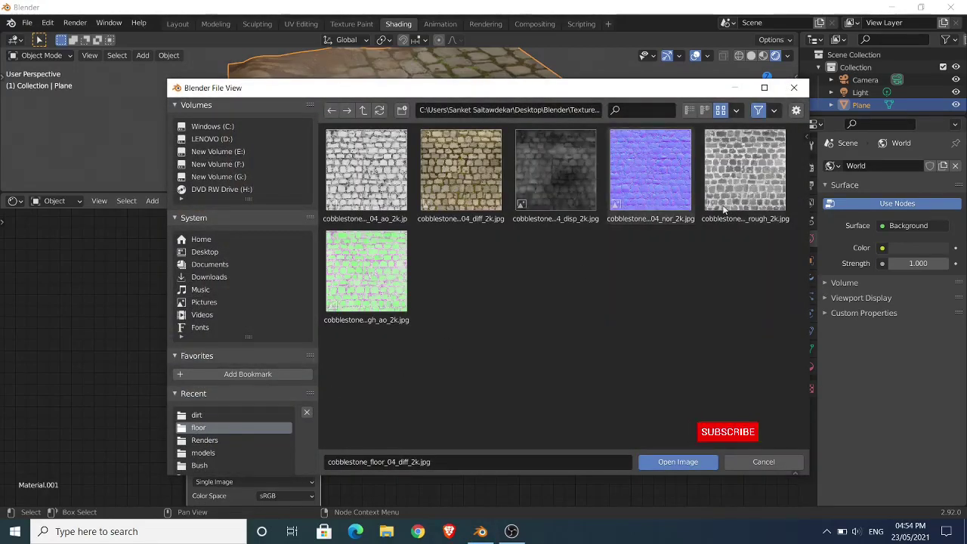
click(744, 172)
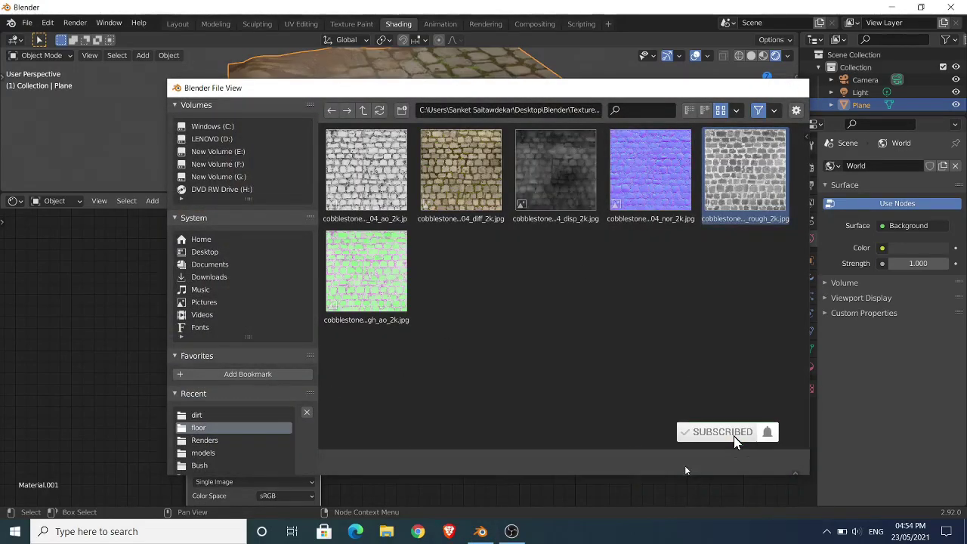
click(677, 462)
scroll(457, 311, down, 2)
middle_drag(457, 311, 352, 368)
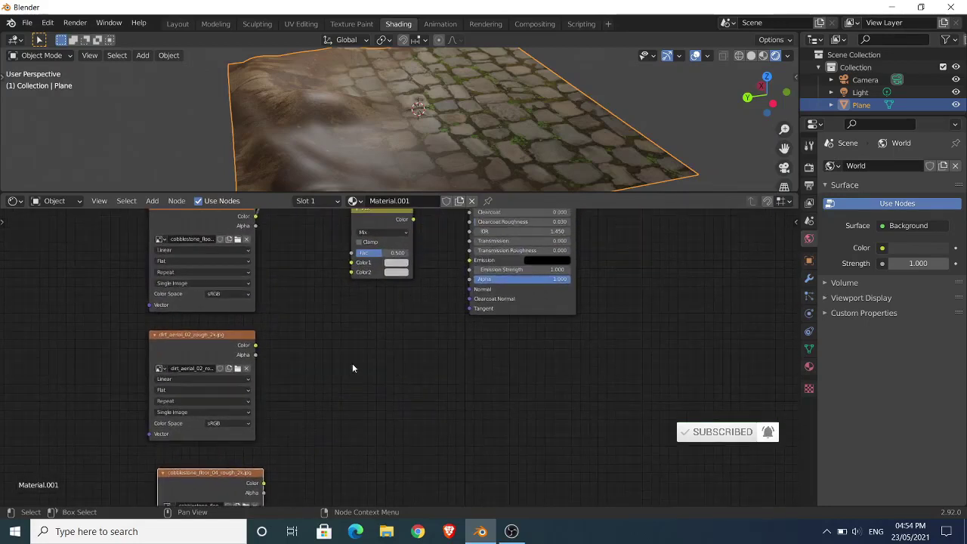
- Connect the dirt and cobblestone roughness textures to Color1 and Color2 of the duplicated Mix node
drag(256, 345, 350, 262)
drag(263, 482, 350, 272)
scroll(335, 356, down, 2)
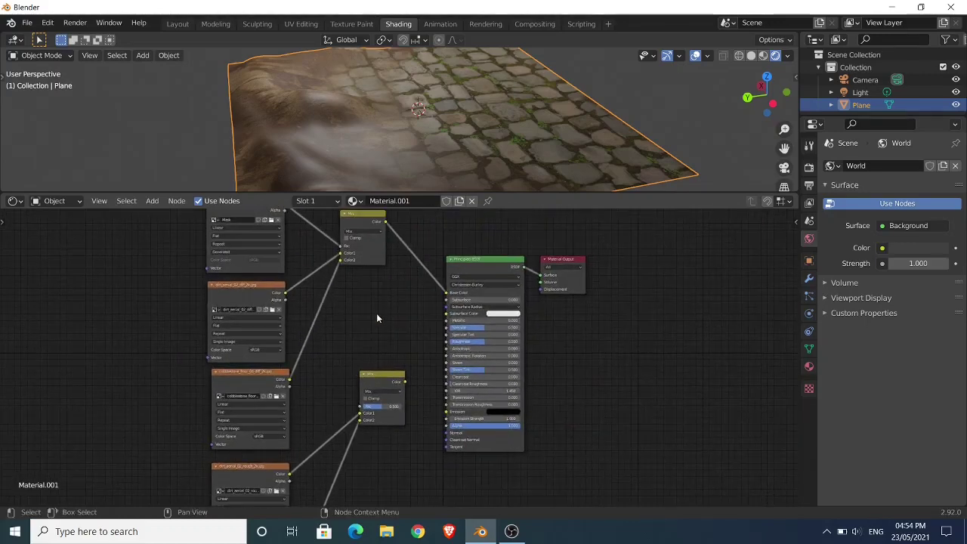
- Move the duplicated Mix node up, linking the Mask color to its Fac and its output to the Principled BSDF Roughness
middle_drag(376, 312, 356, 359)
drag(353, 411, 354, 358)
drag(260, 267, 302, 352)
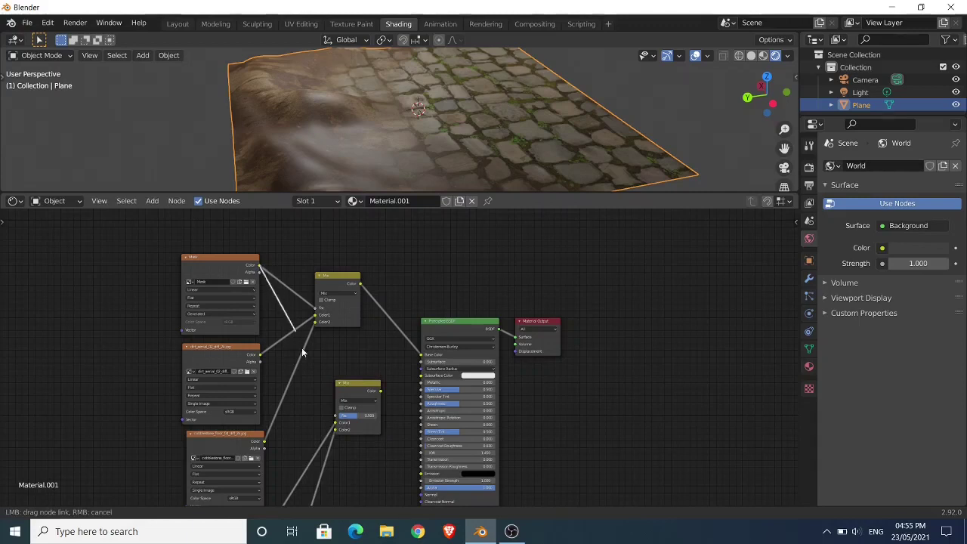
drag(334, 419, 335, 416)
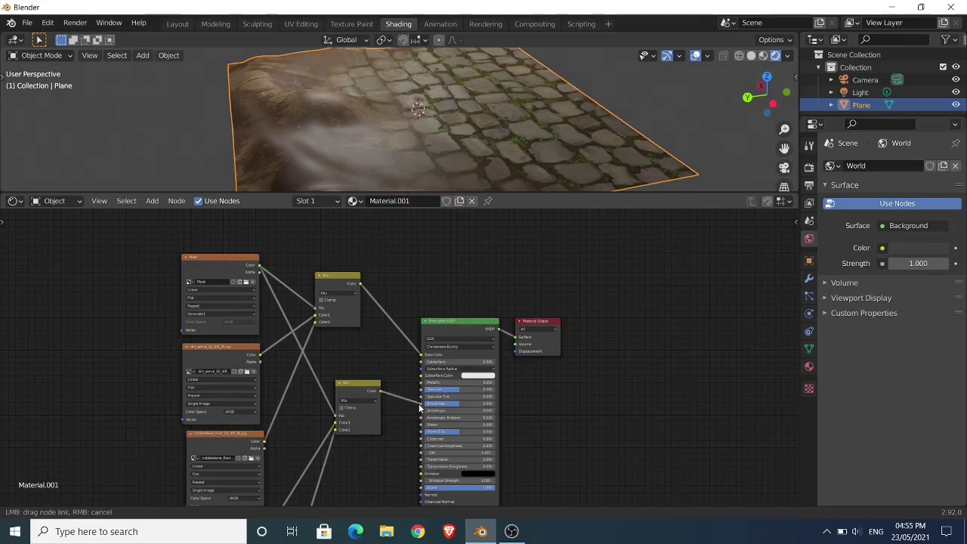
drag(420, 408, 419, 408)
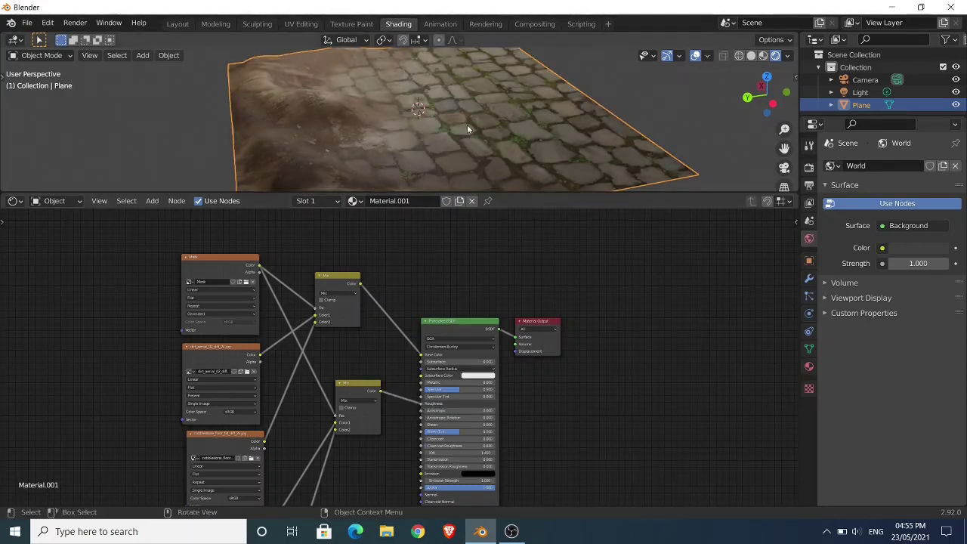
- Duplicate the roughness Mix node and place the unconnected copy below it in the node tree
middle_drag(466, 124, 463, 179)
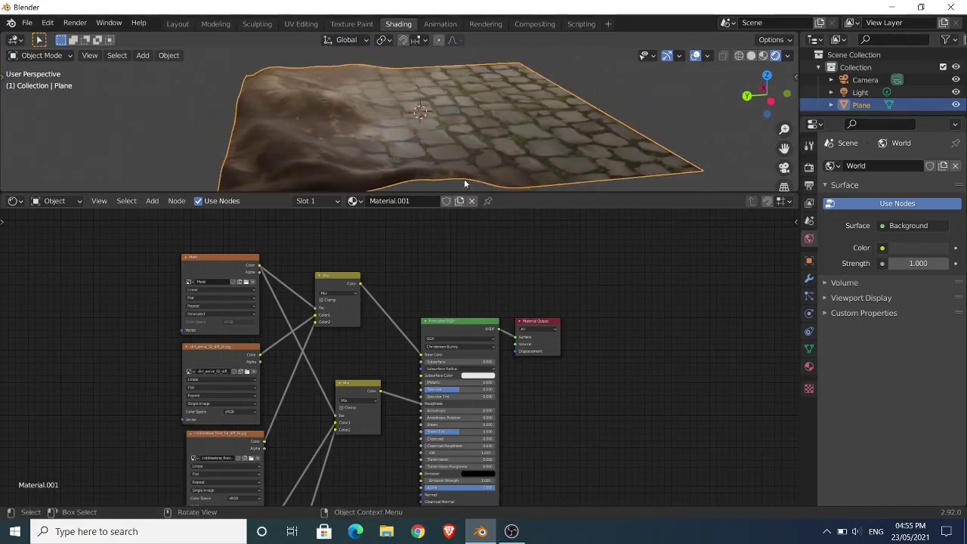
scroll(438, 243, down, 3)
scroll(464, 259, down, 2)
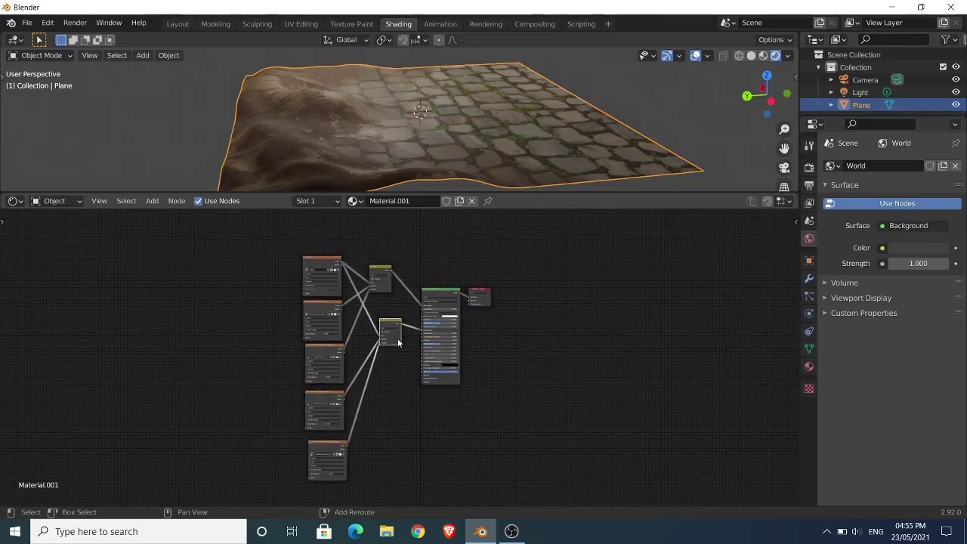
drag(398, 340, 404, 432)
- Move the five image texture nodes up as a group and duplicate the cobblestone roughness texture node twice below them
middle_drag(459, 408, 461, 332)
scroll(463, 332, down, 1)
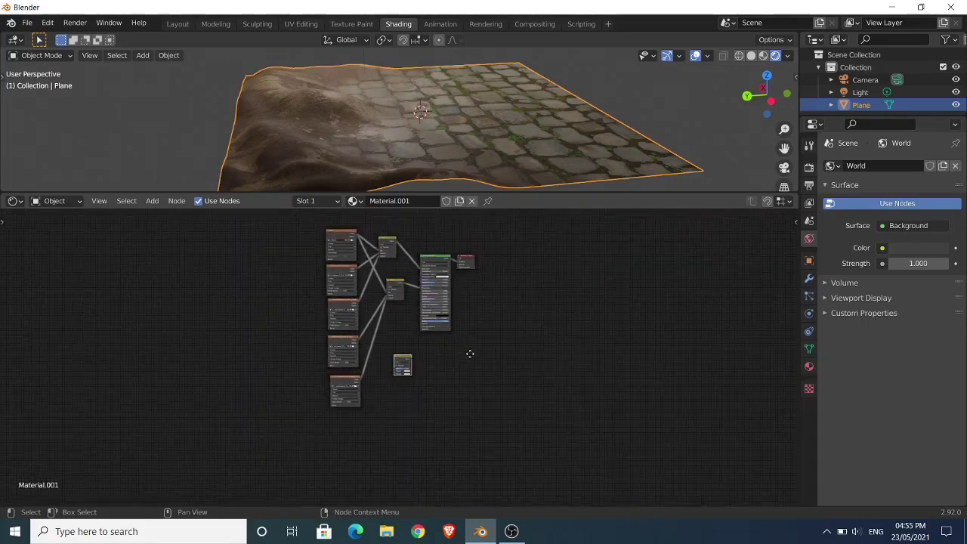
drag(274, 234, 372, 445)
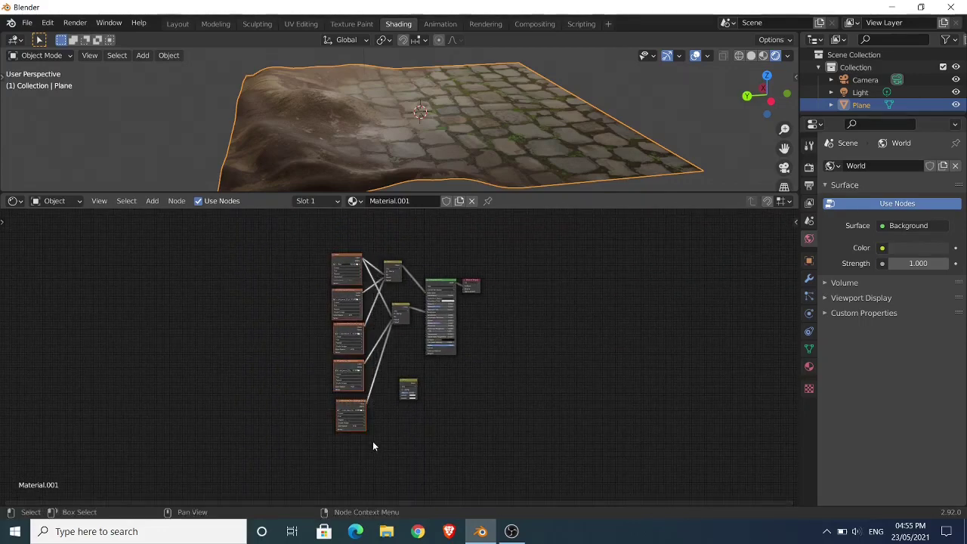
drag(340, 370, 326, 314)
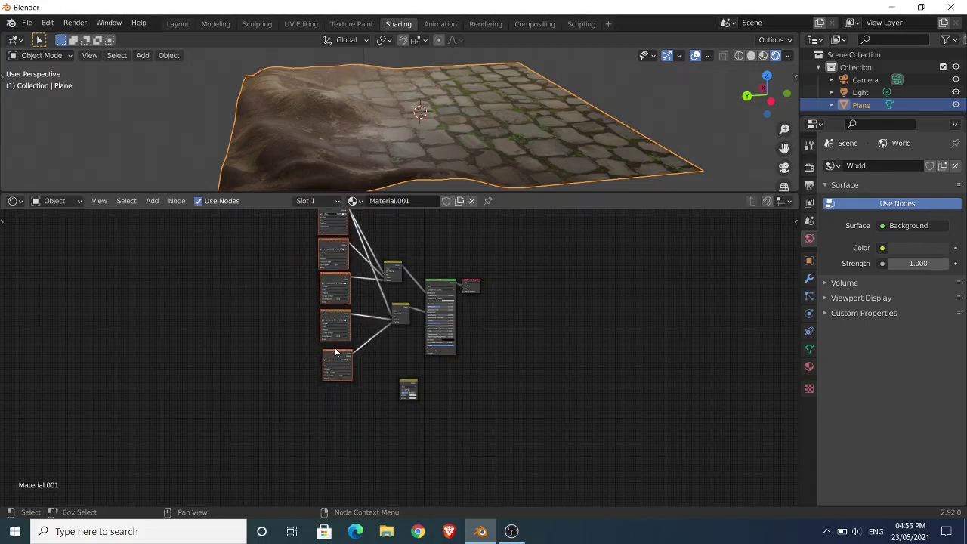
scroll(335, 352, up, 2)
key(shift+d)
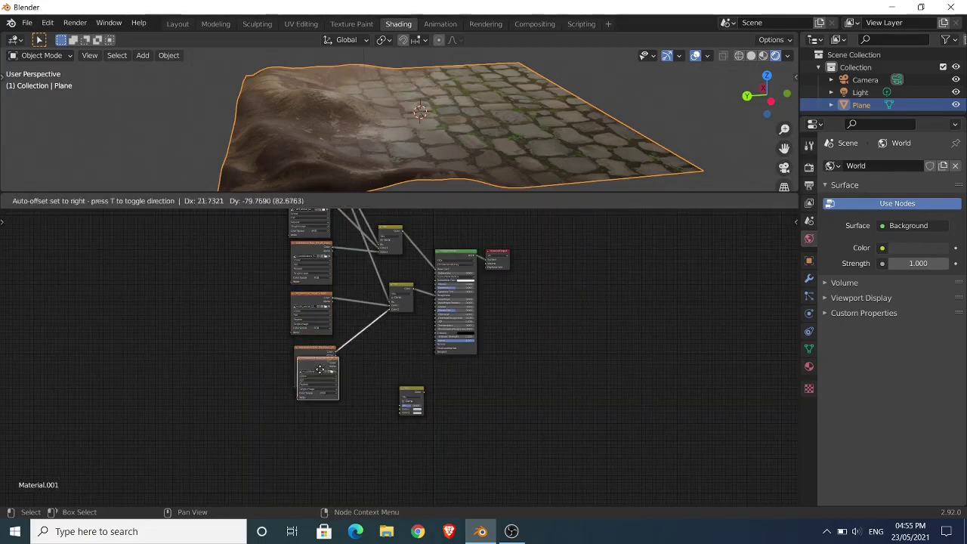
click(311, 401)
key(shift+d)
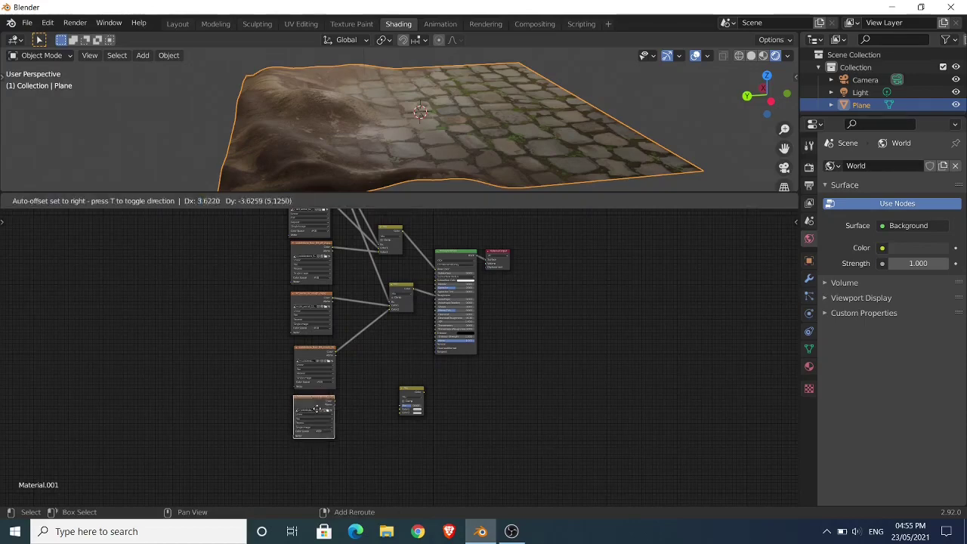
click(355, 457)
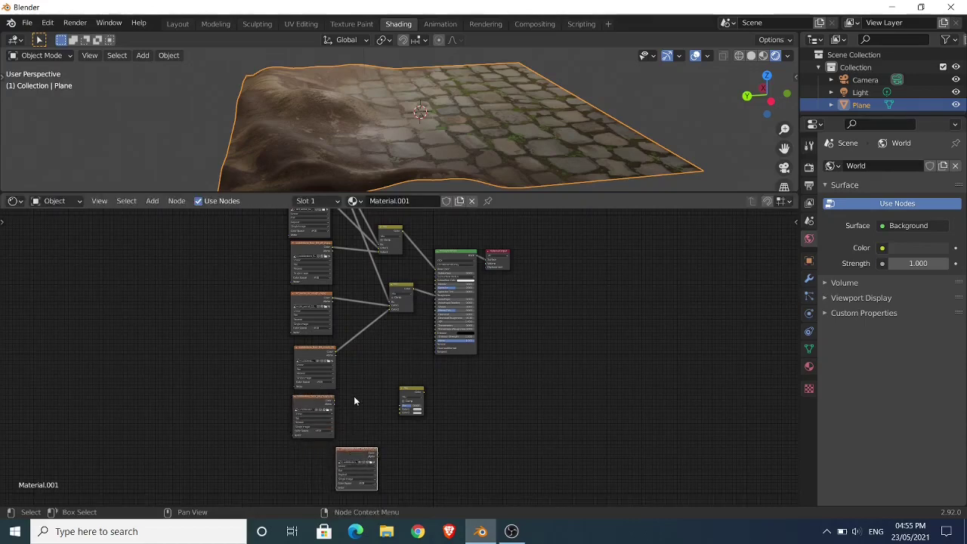
- Load dirt_aerial_02_nor_2k.jpg from the dirt folder into the first new image texture duplicate
scroll(352, 387, up, 5)
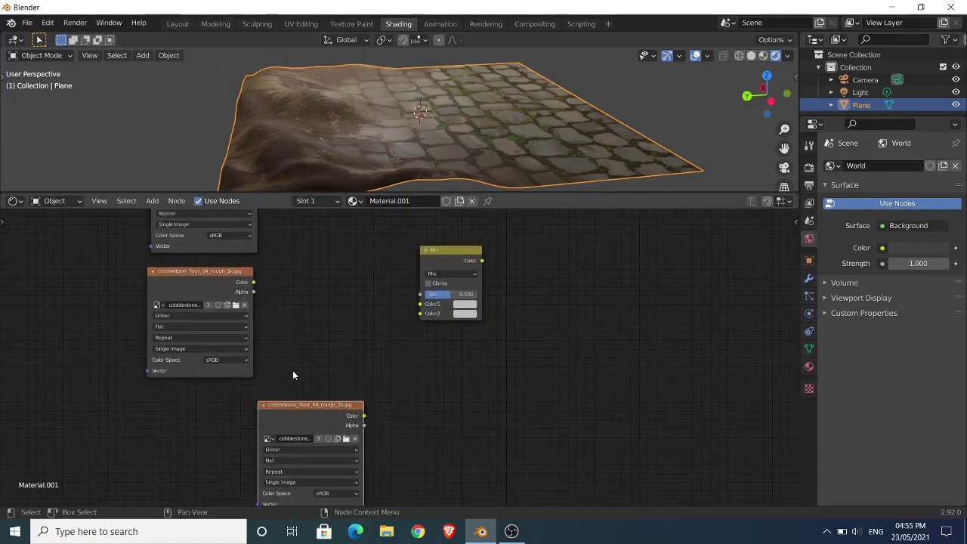
click(235, 305)
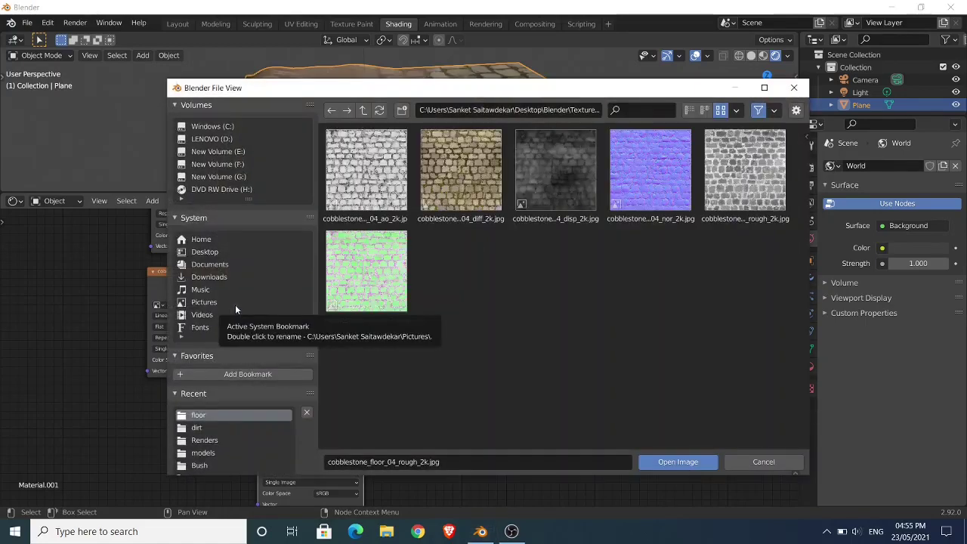
click(198, 428)
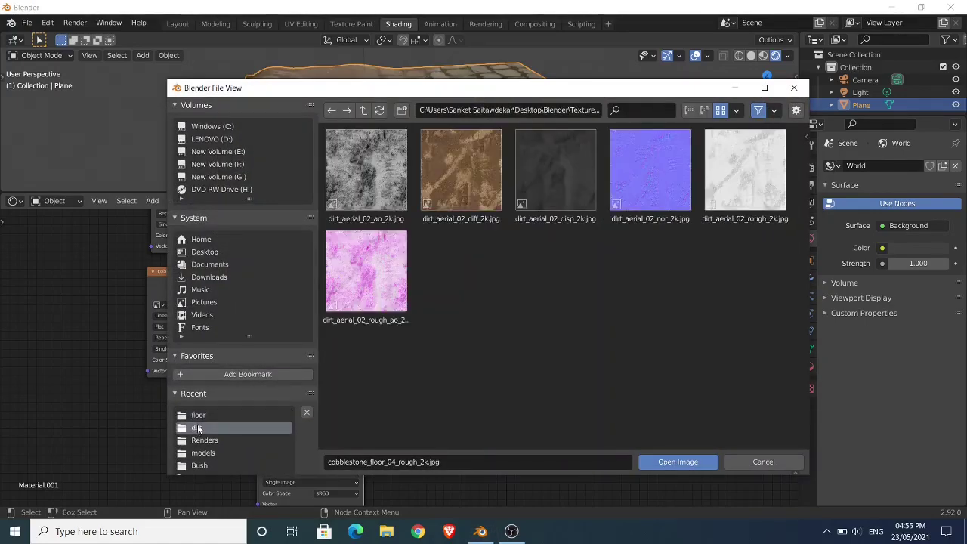
click(638, 187)
click(669, 460)
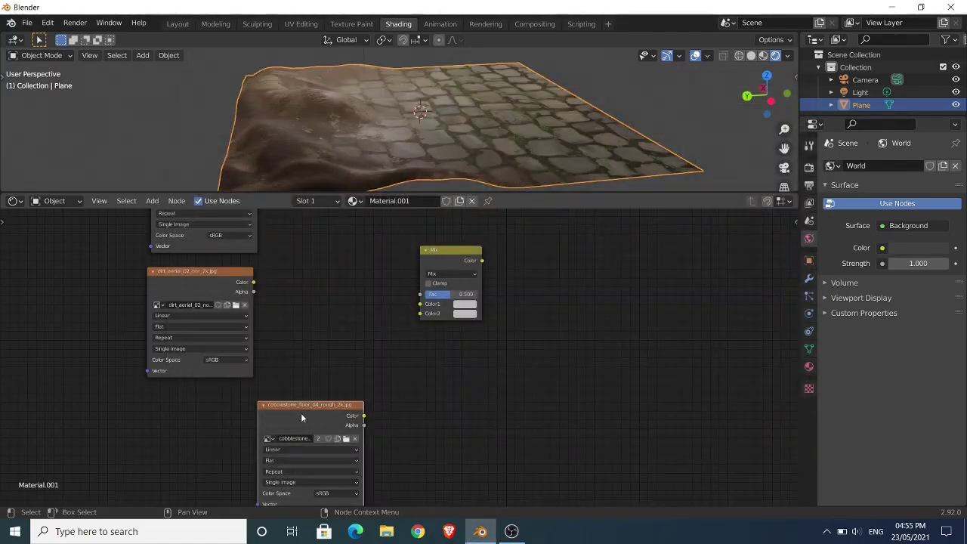
- Load cobblestone_floor_04_nor_2k.jpg from the floor folder into the second new image texture duplicate
scroll(223, 417, down, 1)
middle_drag(223, 417, 194, 352)
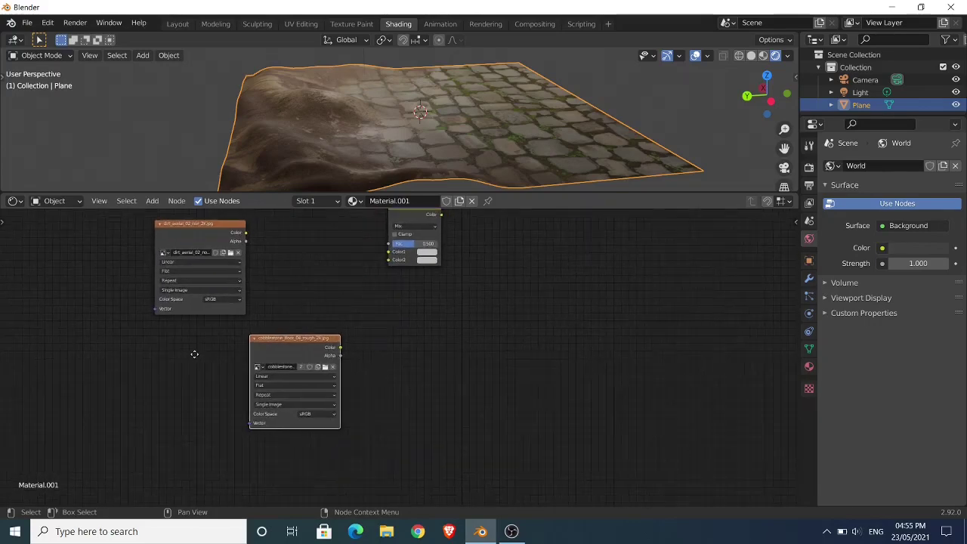
click(324, 366)
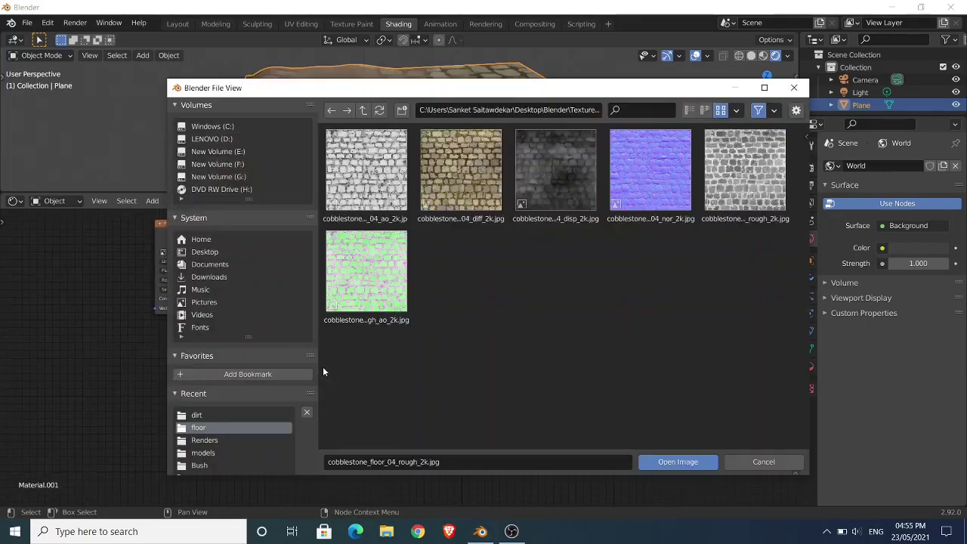
click(638, 189)
click(677, 462)
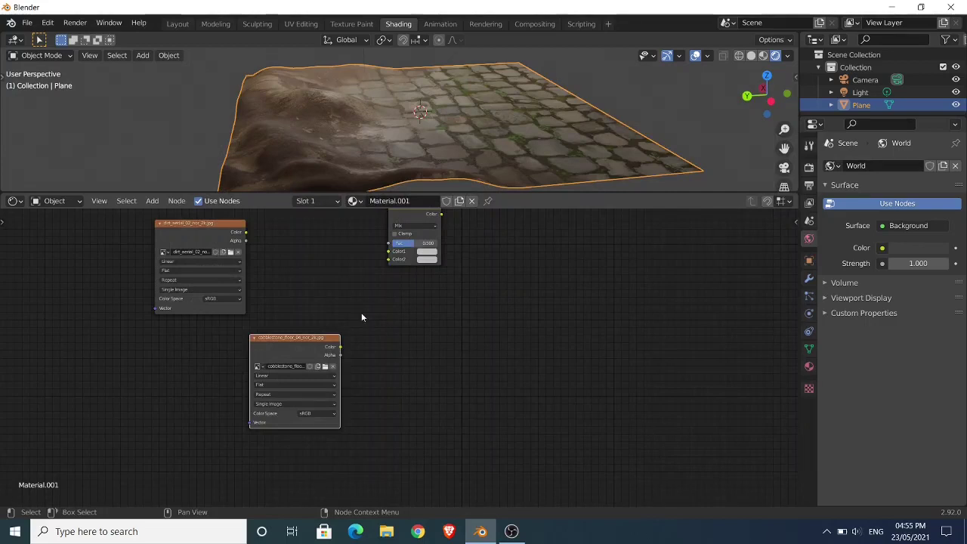
- Connect the dirt and cobblestone normal textures to Color1 and Color2 of the unconnected Mix node
scroll(304, 283, up, 2)
drag(232, 285, 307, 303)
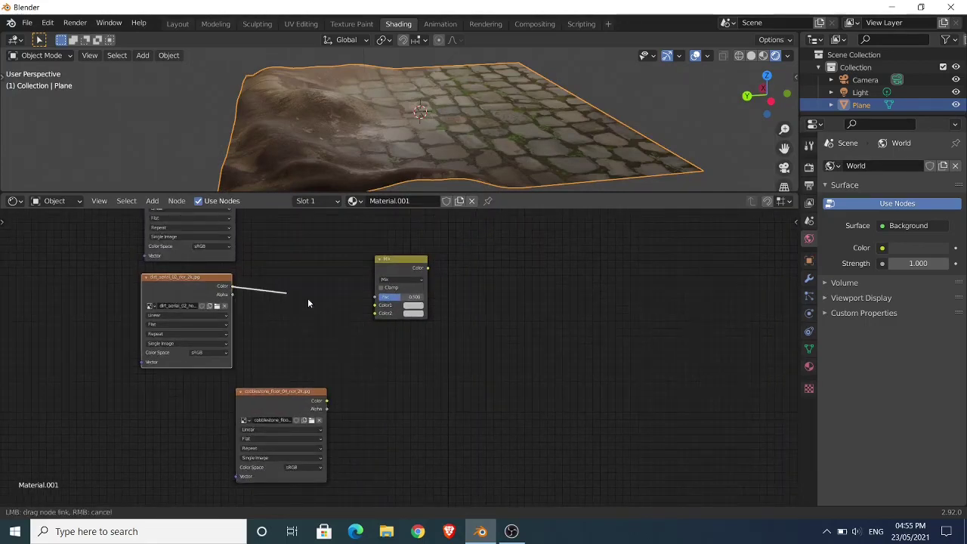
drag(370, 310, 375, 304)
drag(326, 401, 348, 362)
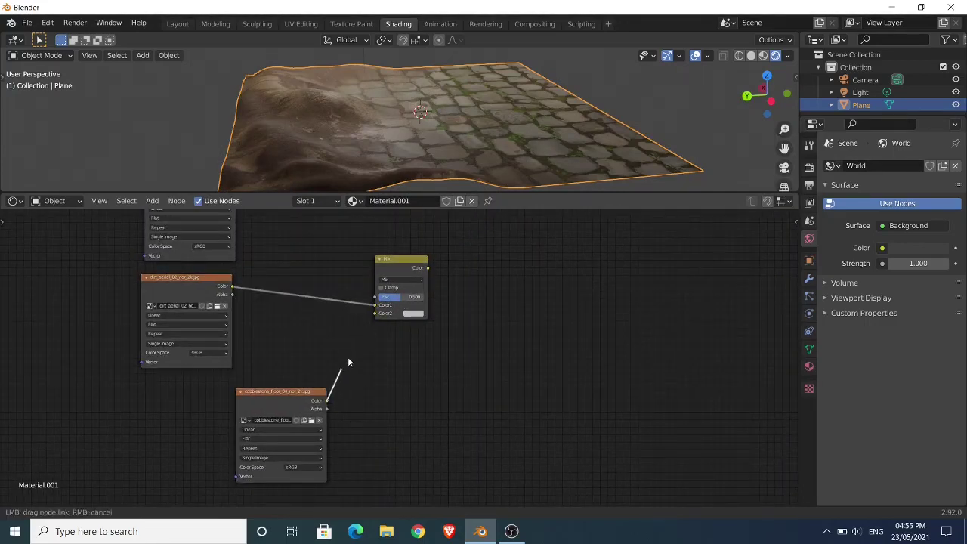
drag(370, 312, 375, 313)
- Move the normal-texture Mix node up beneath the roughness Mix node and link the Mask color to its Fac
scroll(323, 280, down, 2)
middle_drag(313, 339, 379, 398)
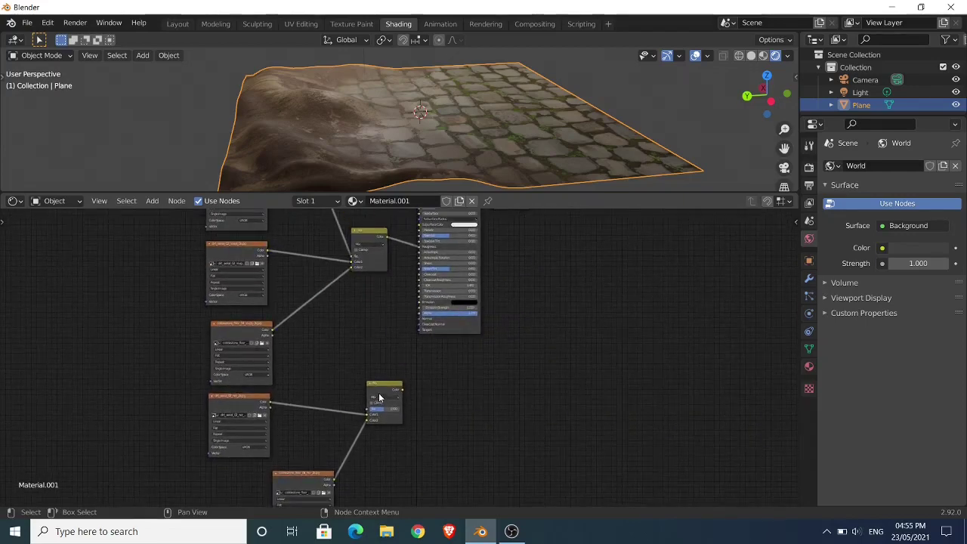
drag(378, 384, 337, 325)
middle_drag(348, 299, 349, 390)
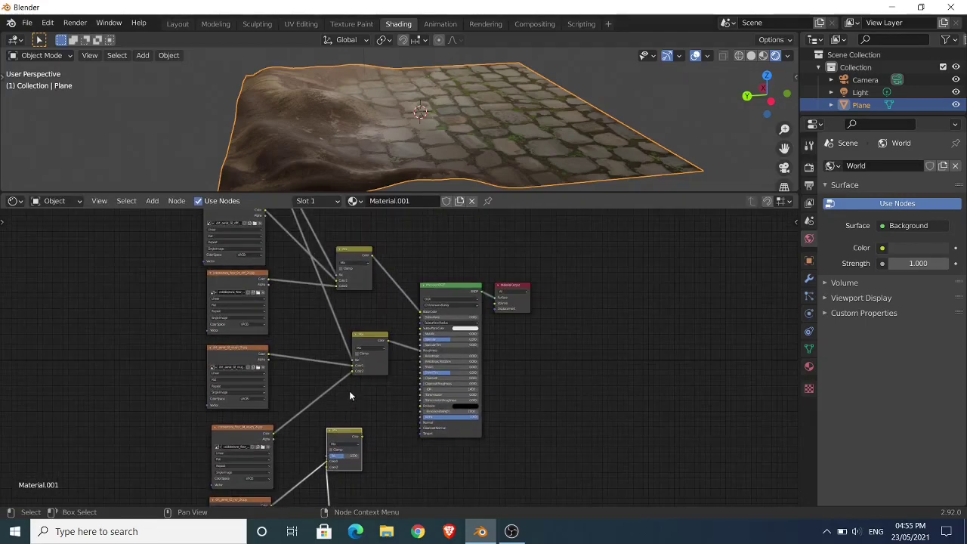
middle_drag(310, 296, 306, 357)
scroll(283, 274, down, 2)
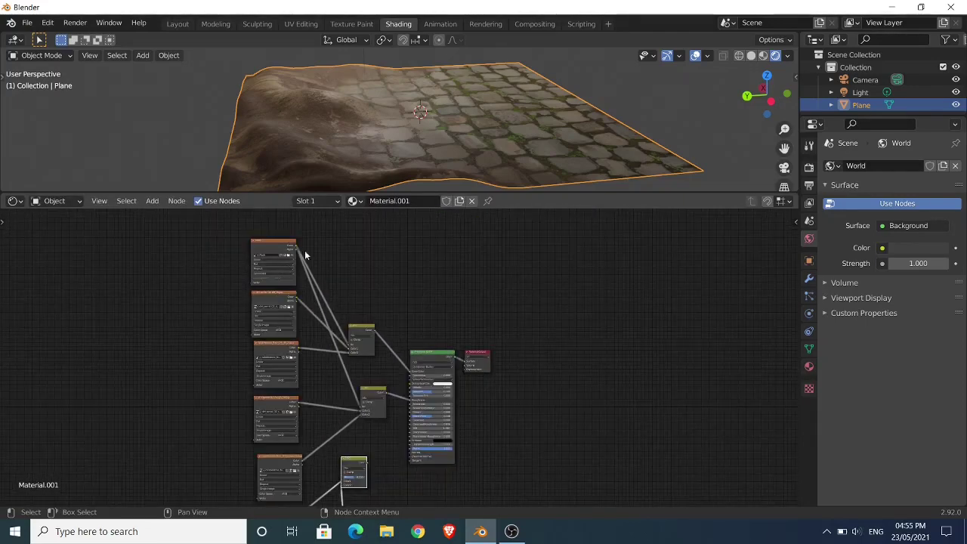
drag(299, 249, 311, 347)
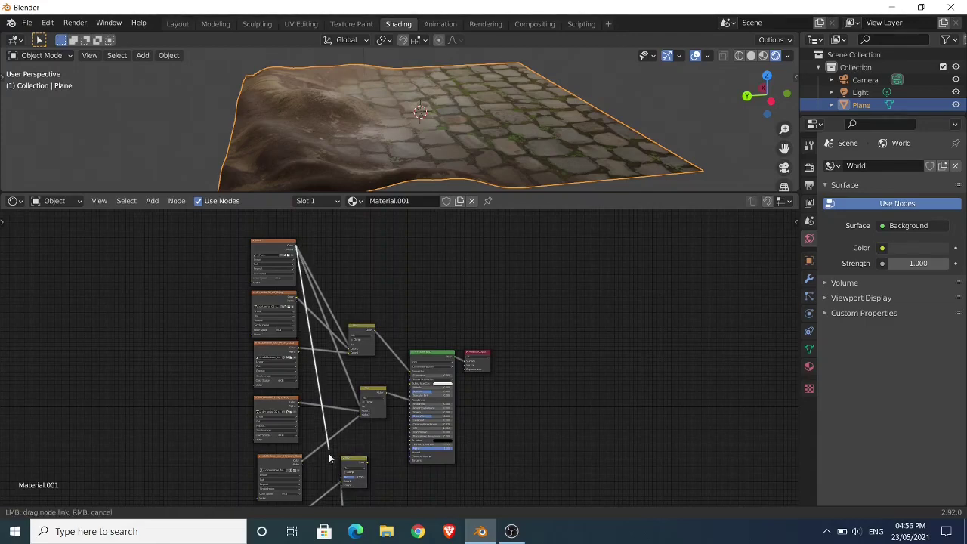
drag(339, 480, 345, 474)
- Add a Normal Map node fed by the normal-texture Mix output and connect its Normal to the Principled BSDF Normal input
middle_drag(378, 432, 340, 356)
scroll(315, 318, up, 2)
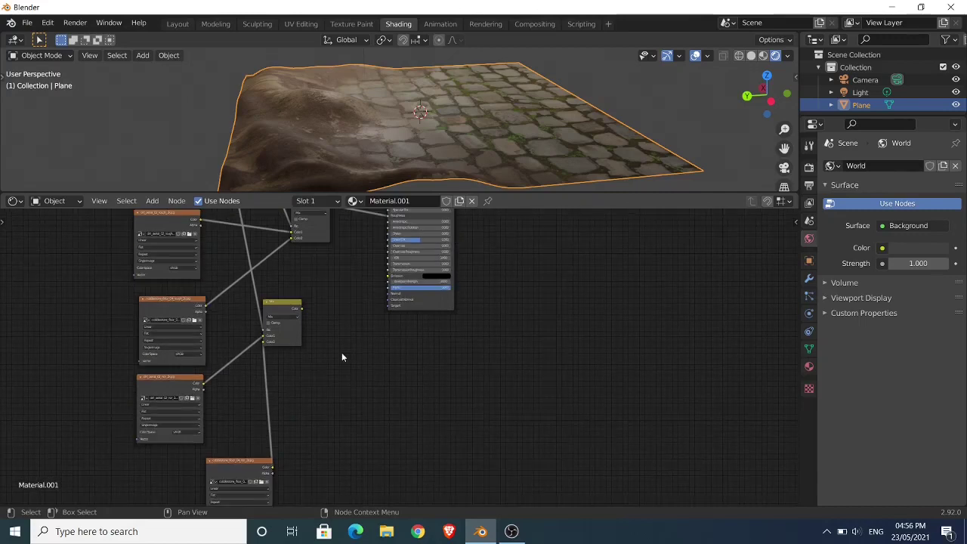
drag(302, 325, 300, 355)
key(shift+a)
click(312, 373)
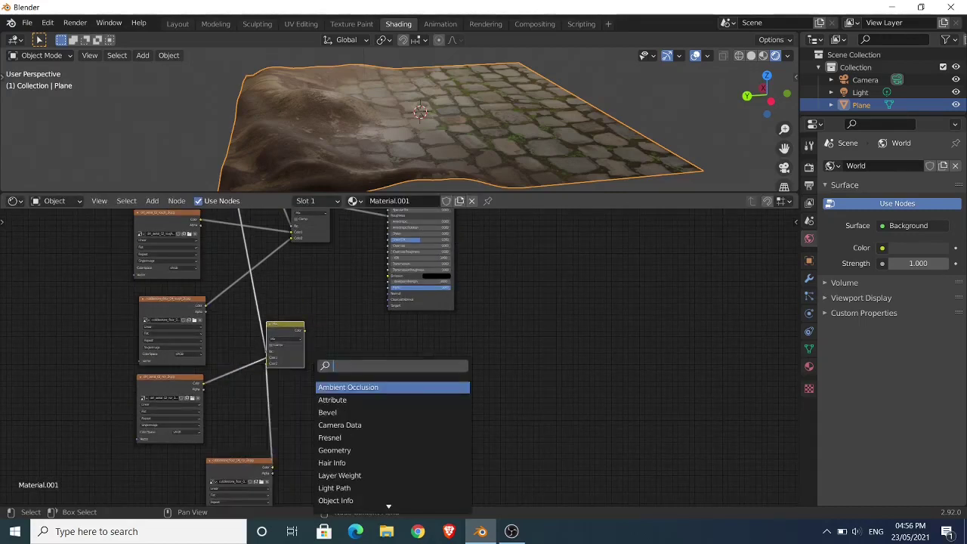
text(nor)
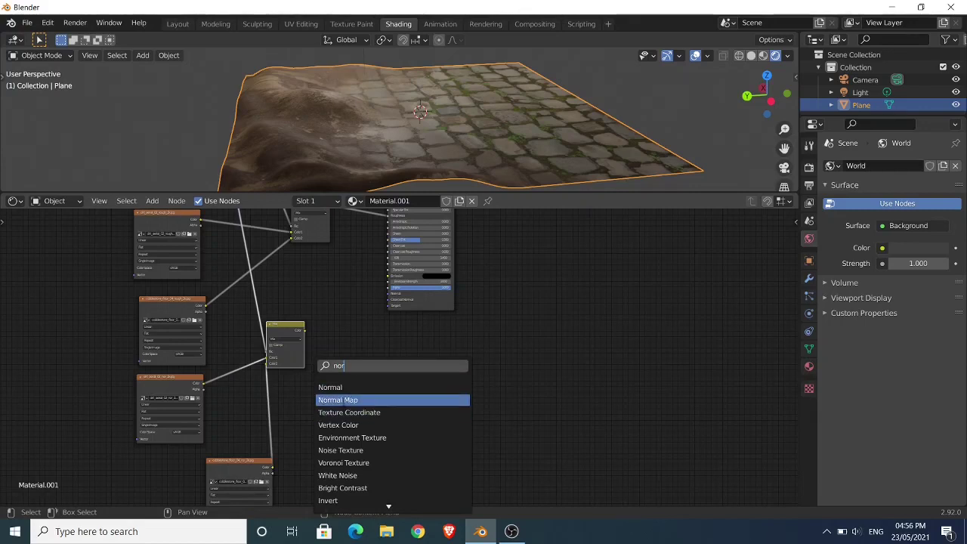
click(343, 401)
click(353, 353)
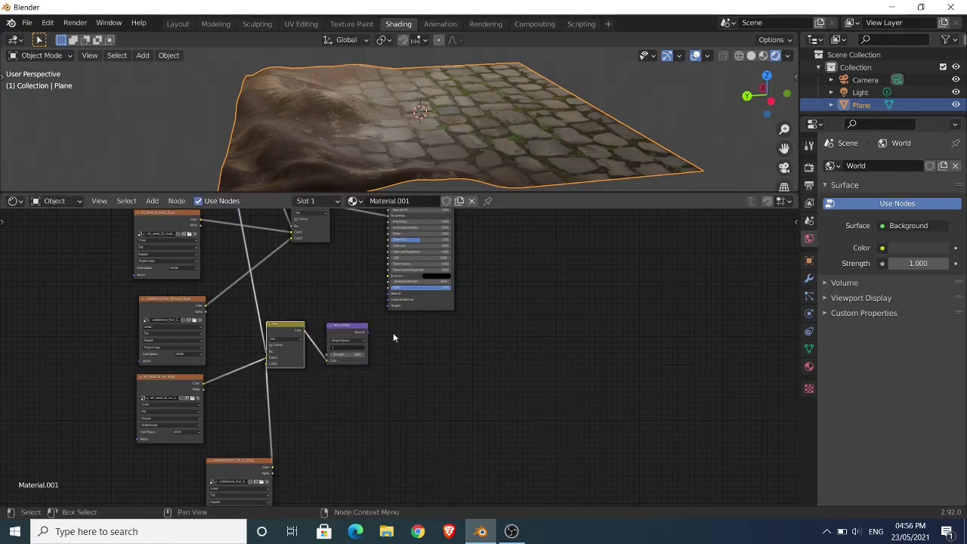
drag(368, 333, 387, 293)
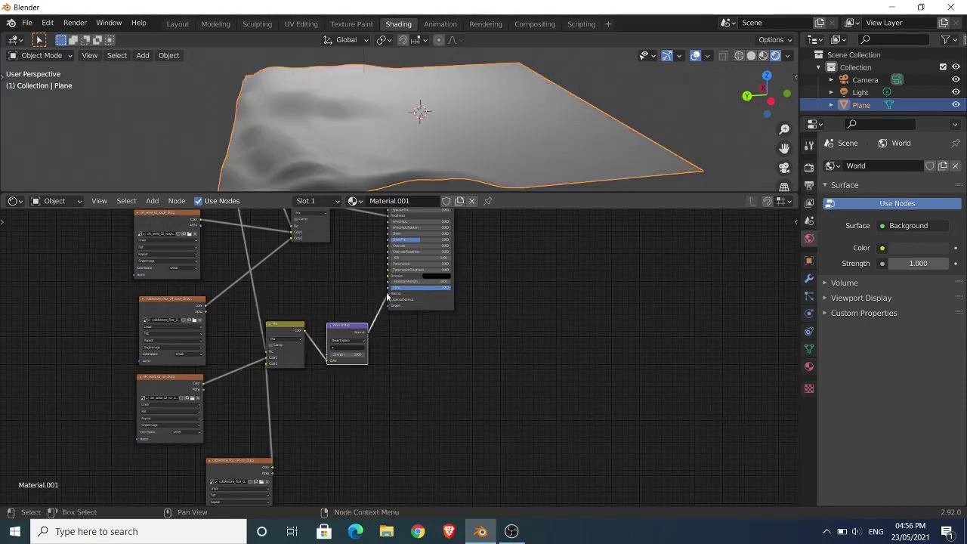